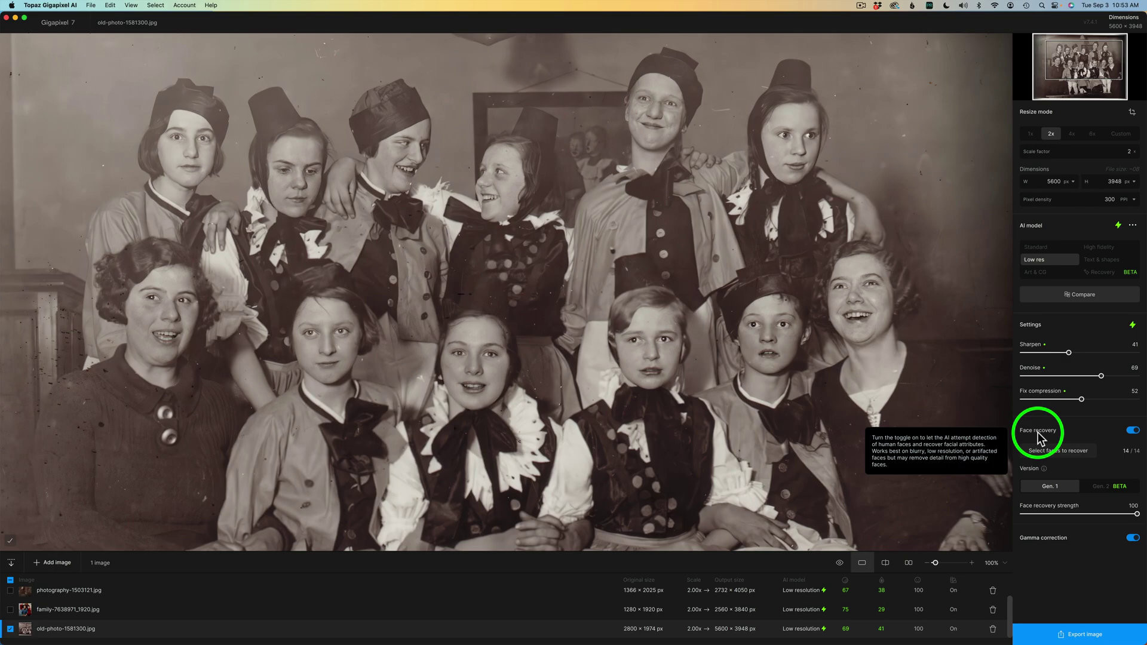
left_click(1133, 430)
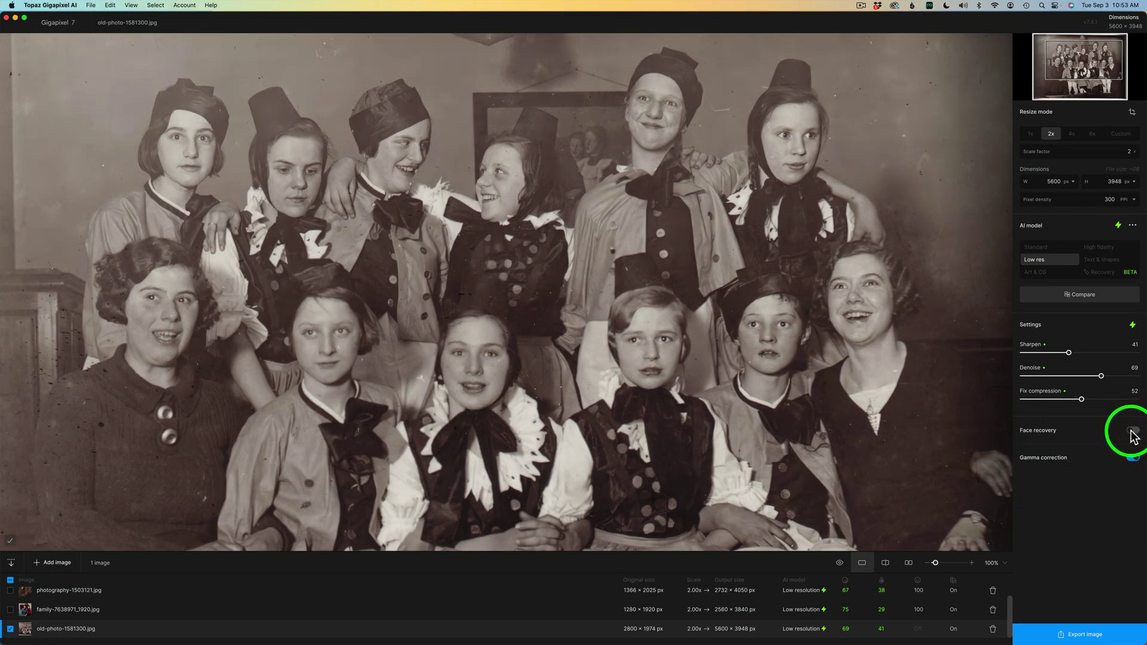
left_click(1133, 430)
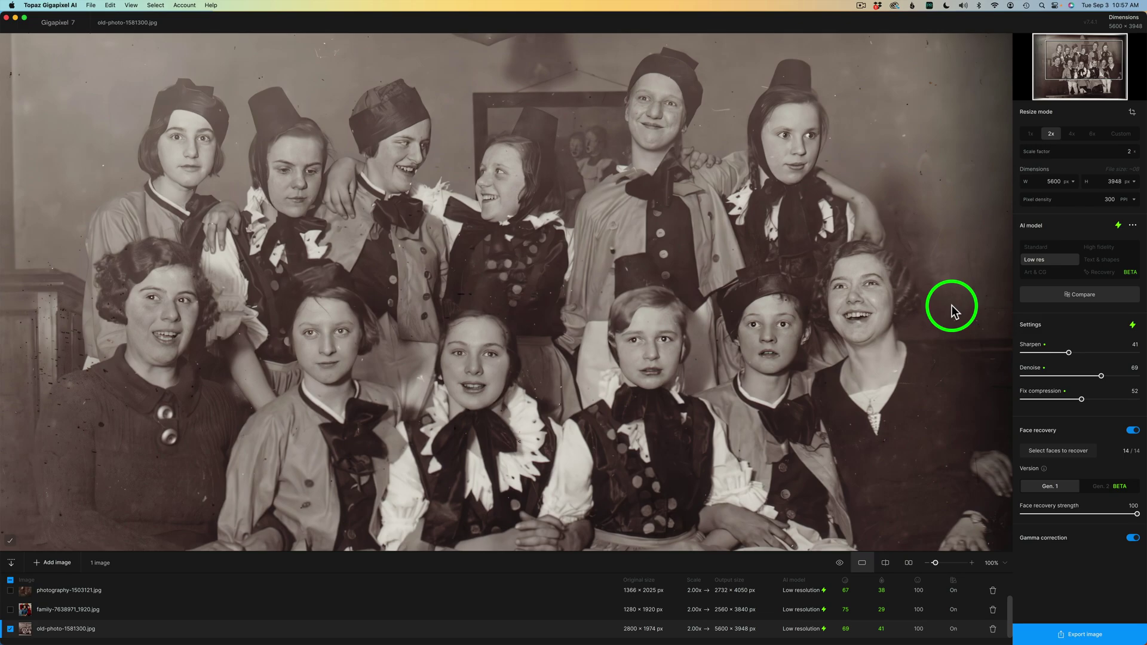
- Deselect the two tiny background faces so face recovery applies to only 12 of 14 faces
left_click(1078, 456)
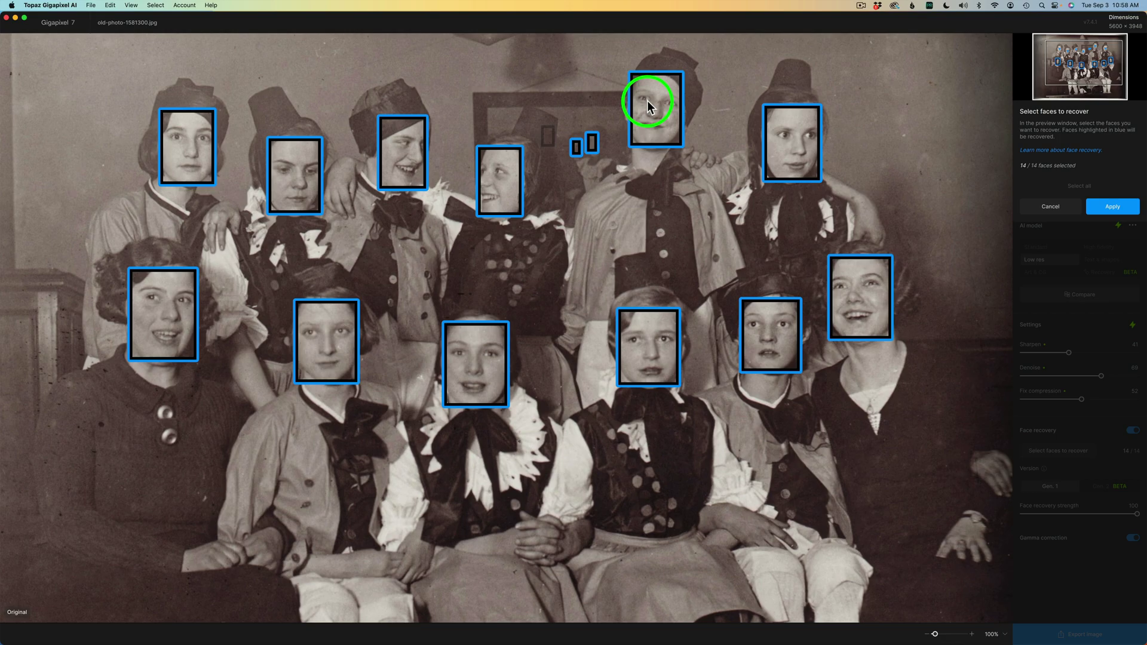
left_click(577, 152)
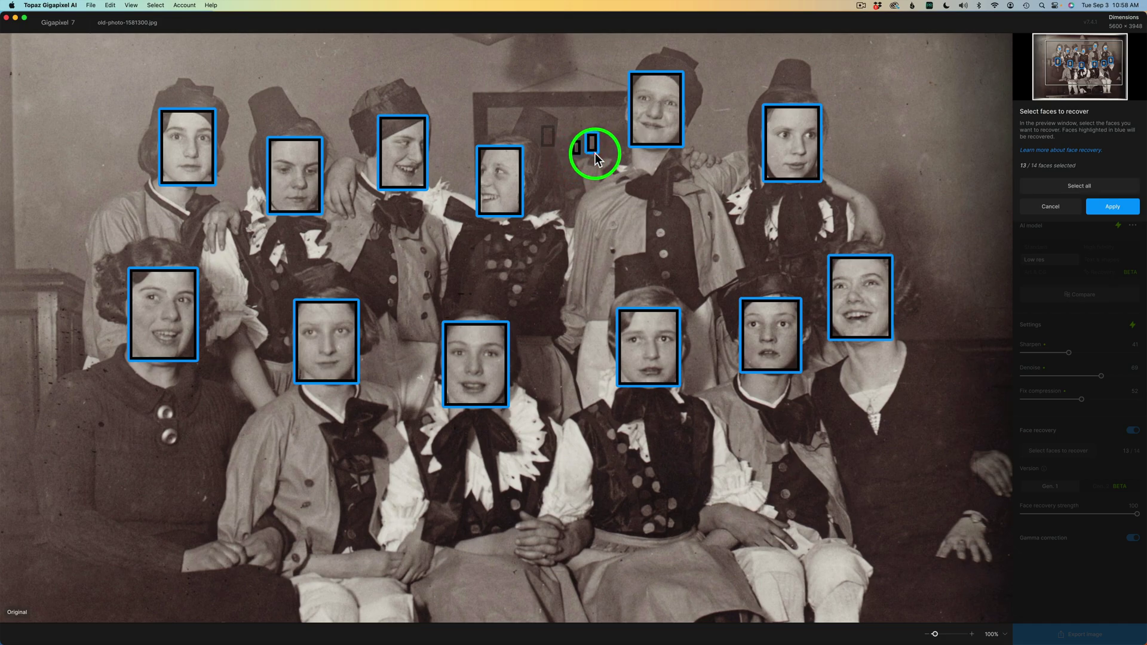
left_click(595, 153)
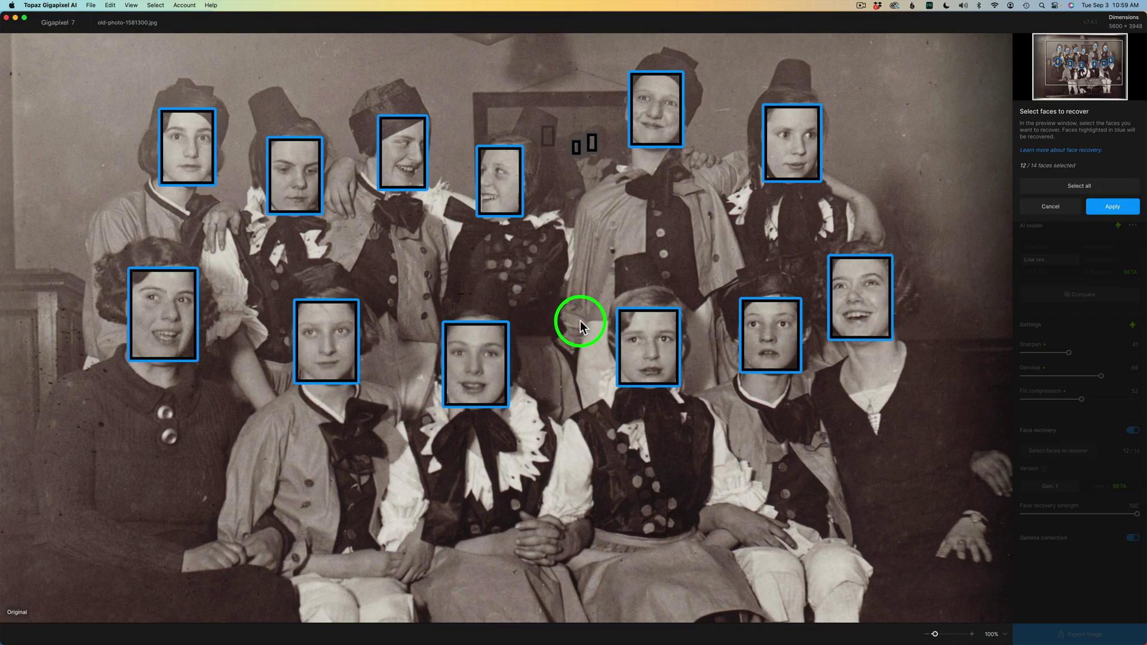
left_click(1115, 207)
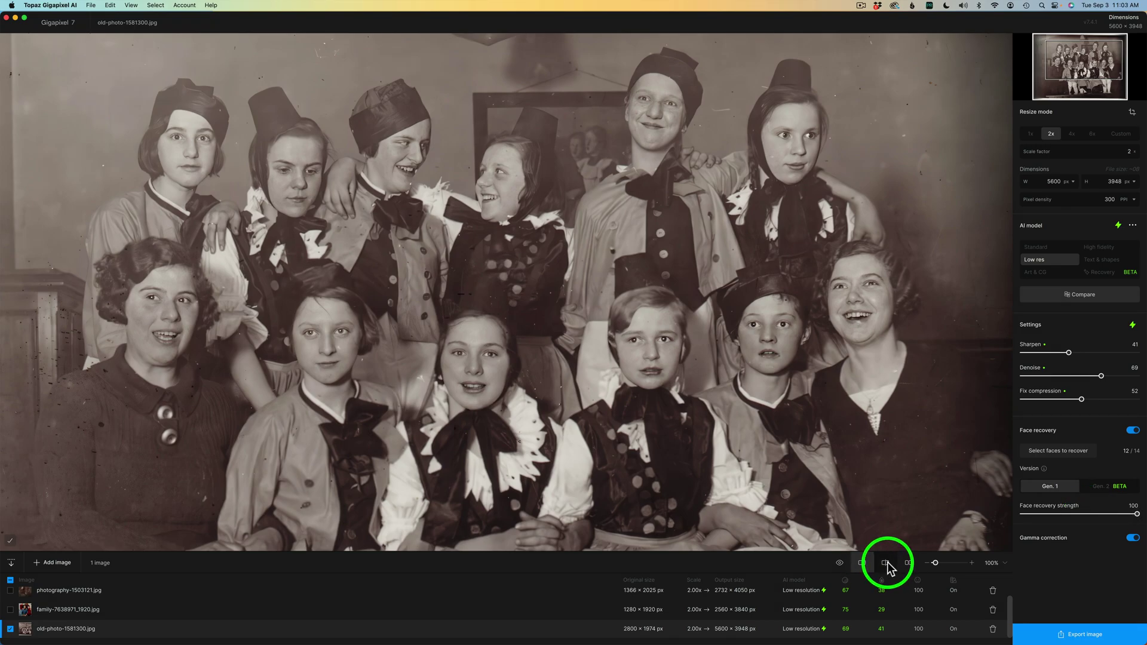
- Turn on split view and position the divider to compare the original and enhanced group photo
left_click(886, 565)
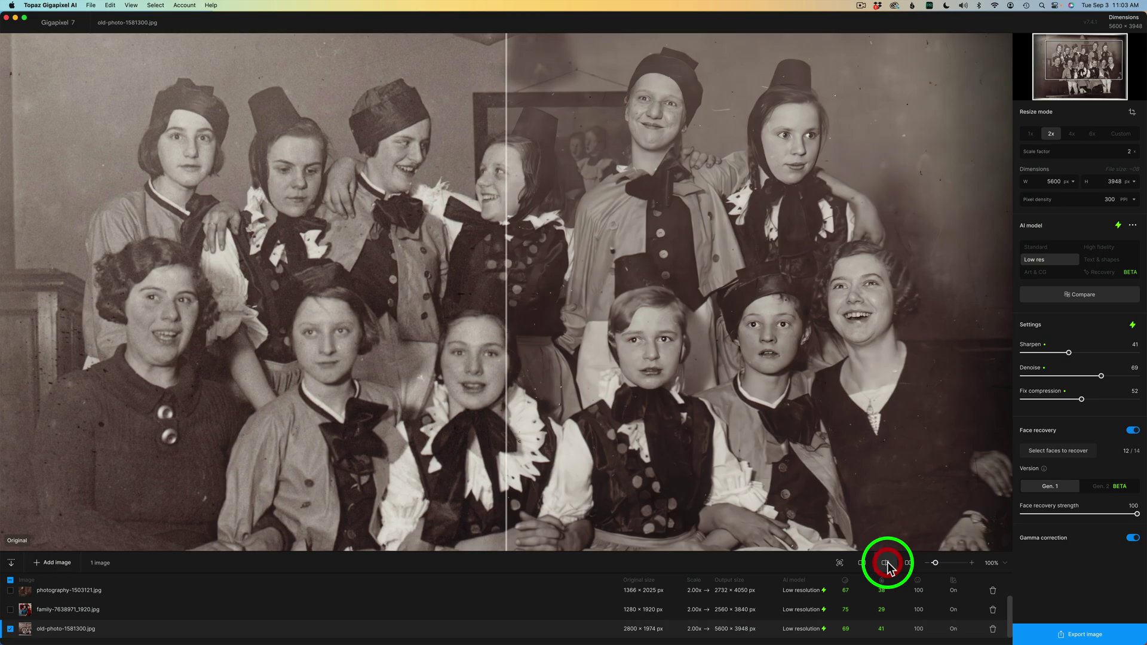
left_click_drag(506, 281, 995, 327)
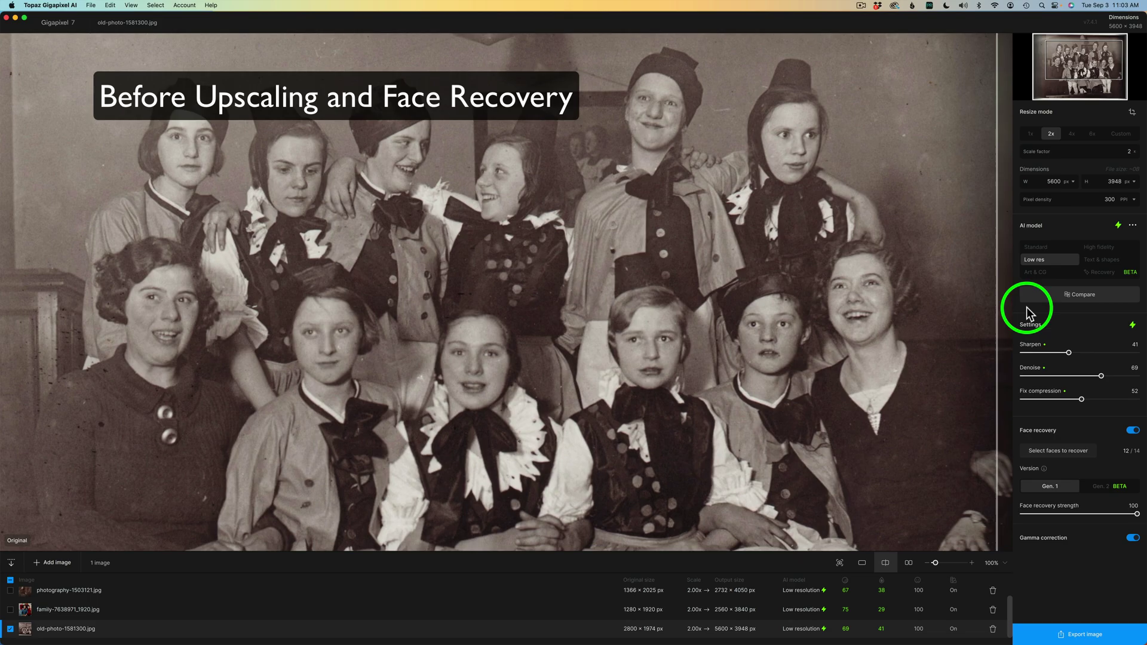
left_click_drag(996, 267, 974, 290)
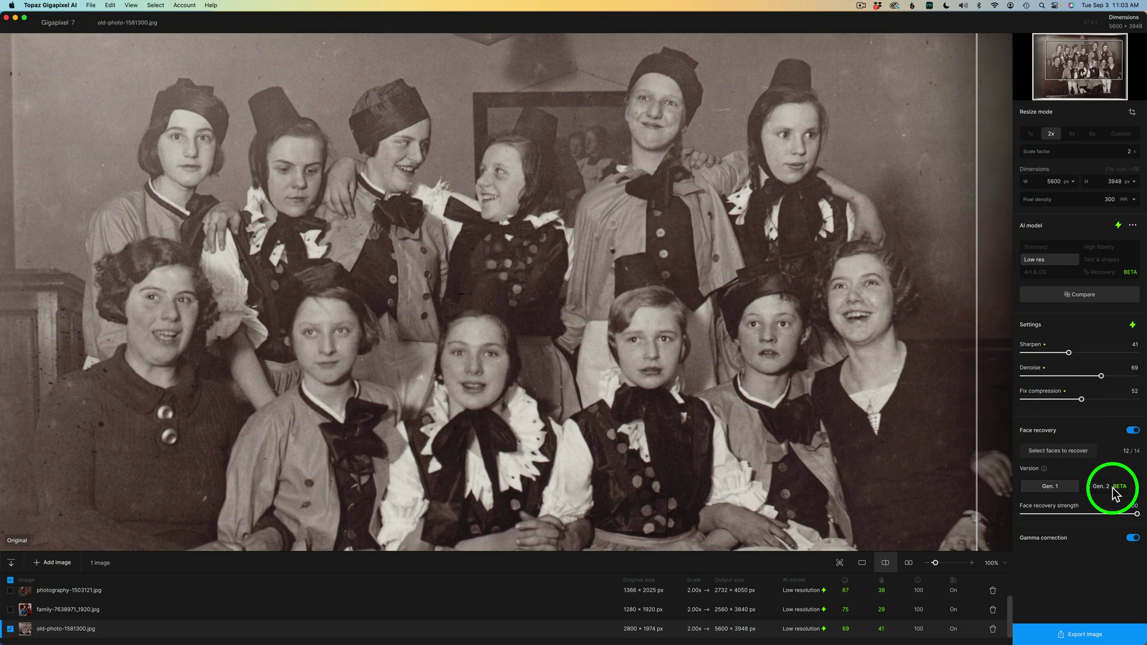
- Switch face recovery to Gen. 2 Realistic and widen the enhanced side of the split
left_click(1112, 491)
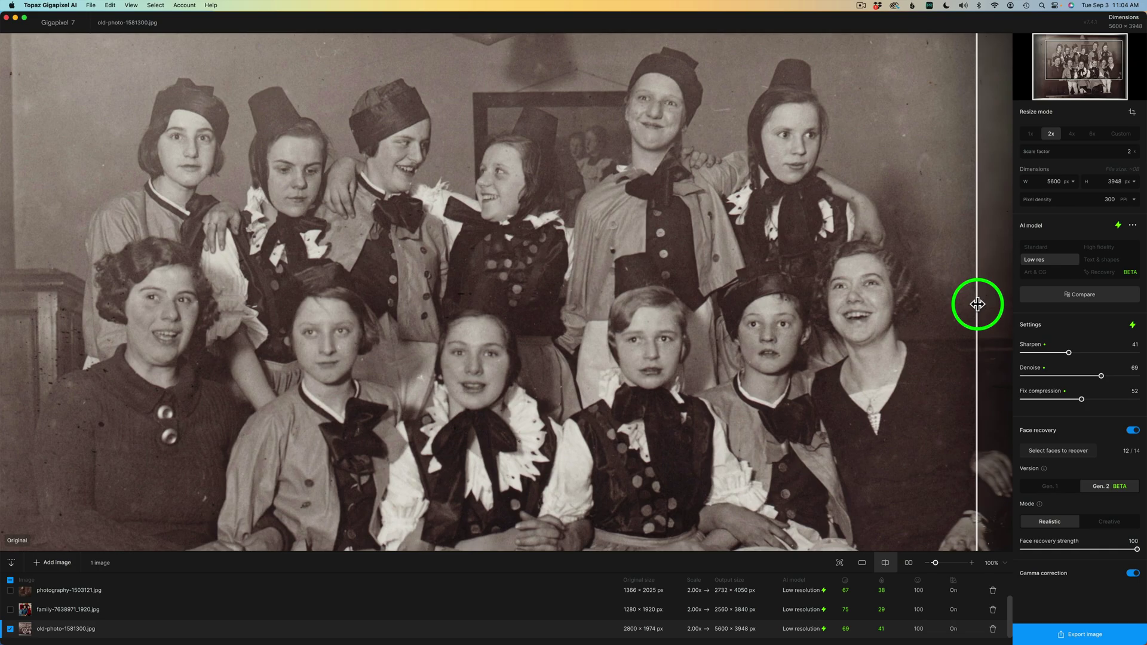
left_click_drag(976, 305, 47, 245)
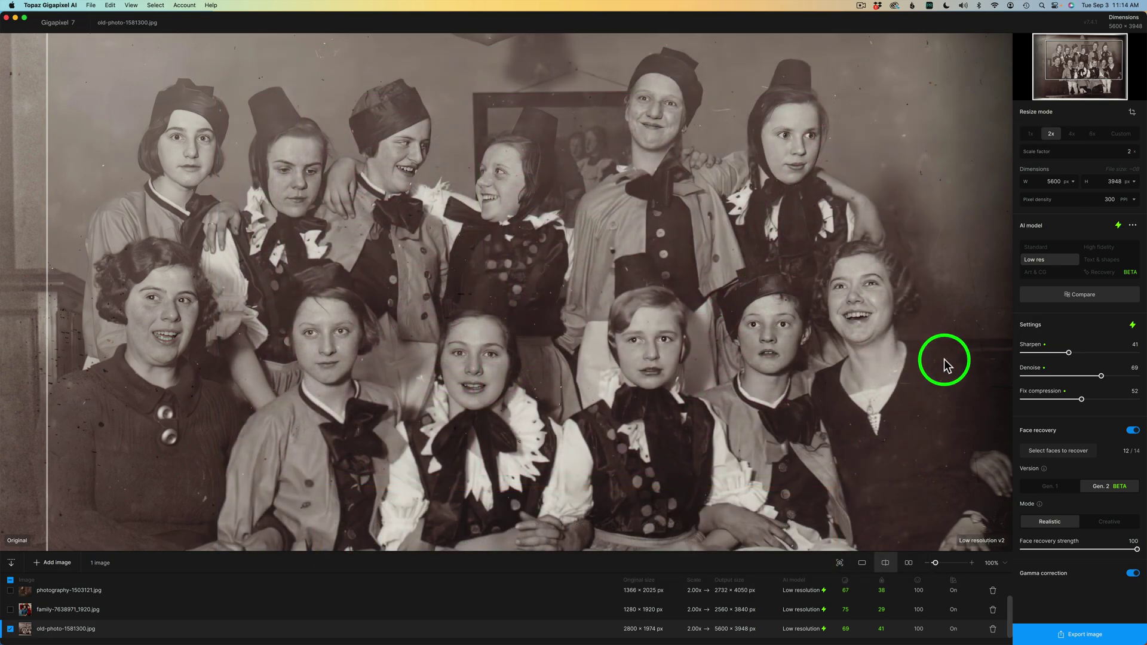
left_click(1051, 488)
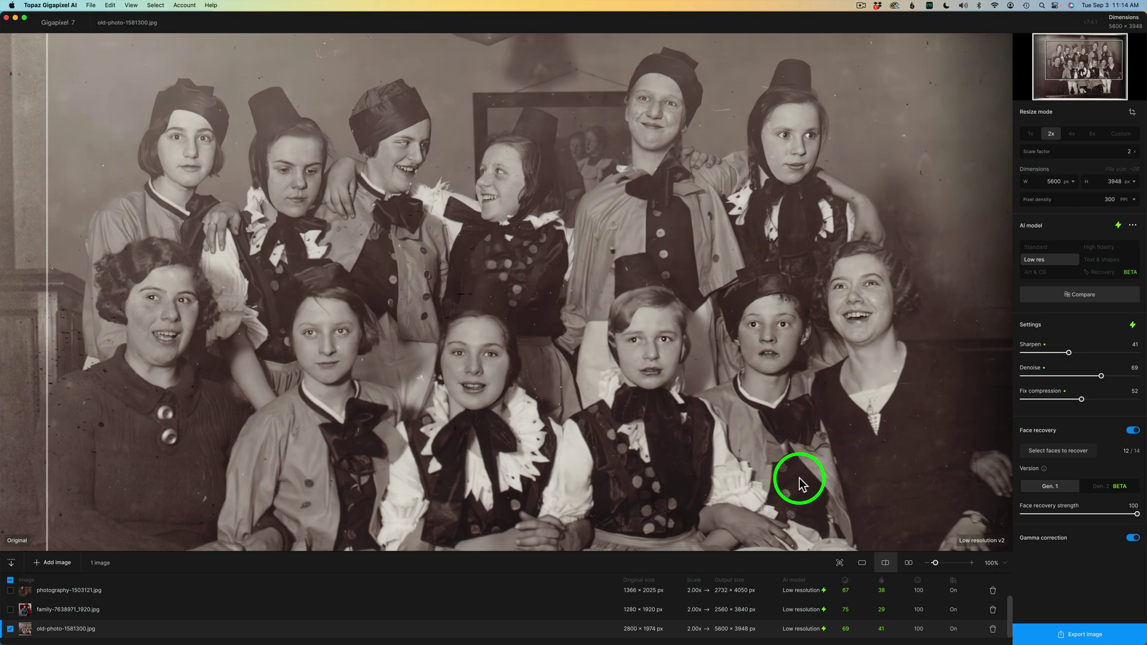
left_click(1111, 491)
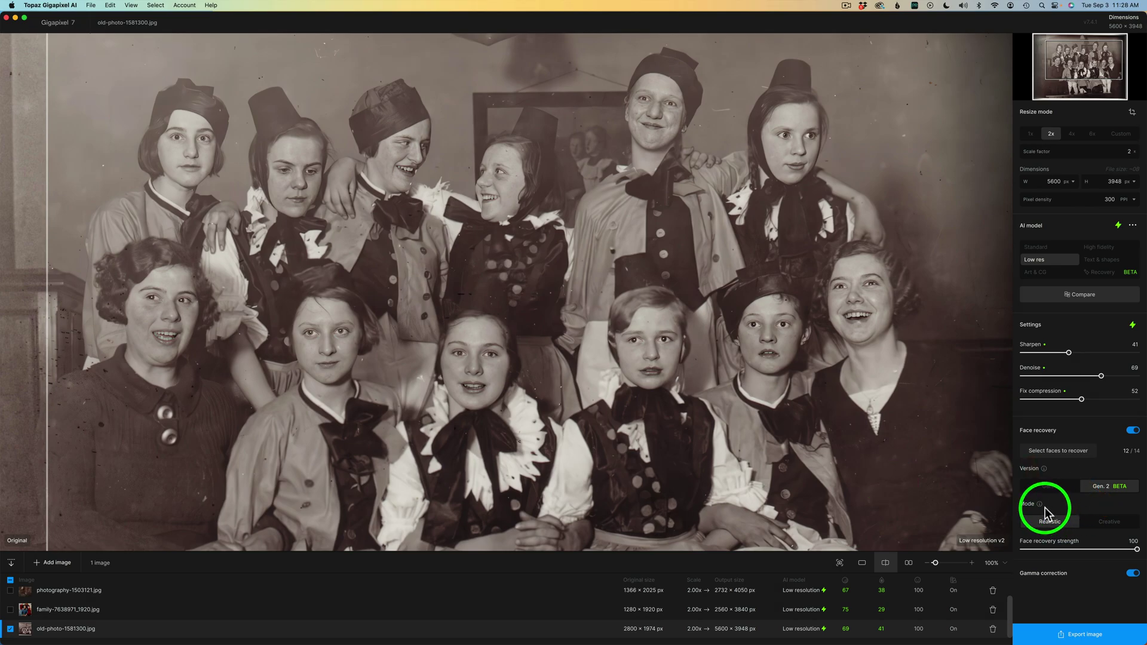
- Change the Gen. 2 face recovery Mode from Realistic to Creative
mouse_move(1040, 505)
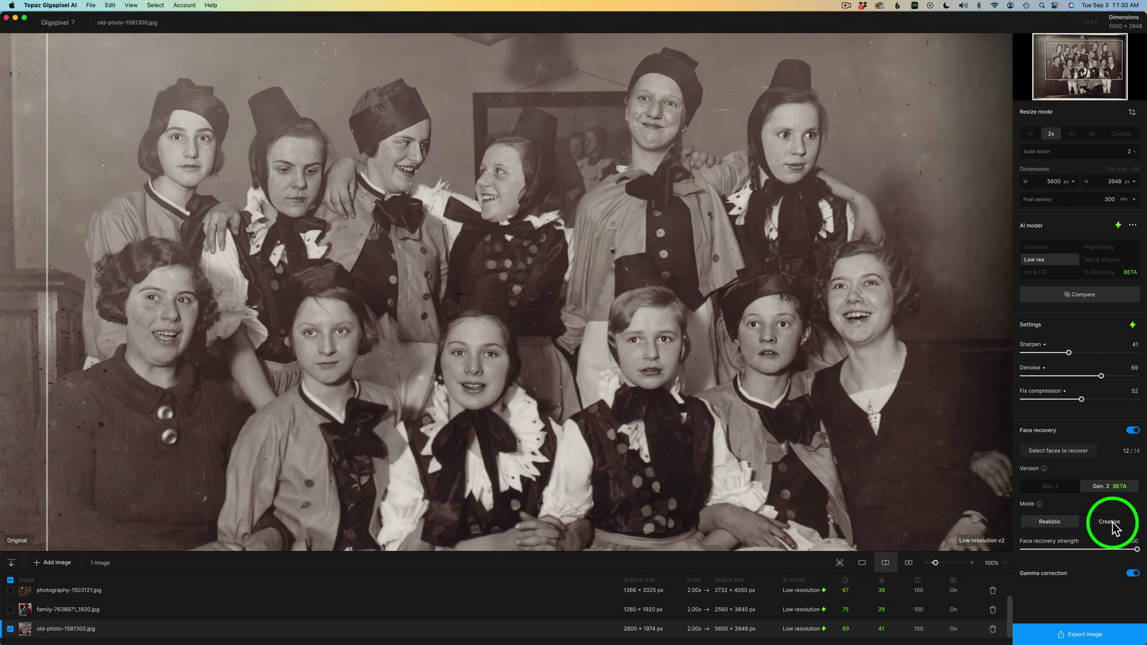
left_click(1111, 524)
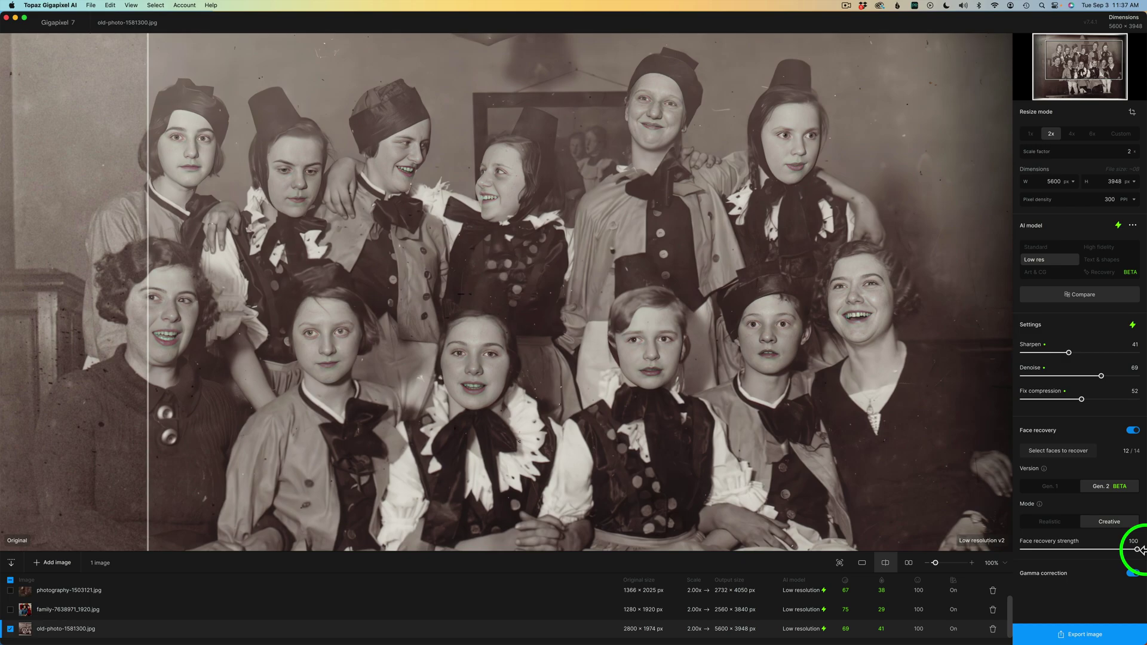
- Lower face recovery strength to 72, then return it to 100
left_click_drag(1138, 549, 1105, 550)
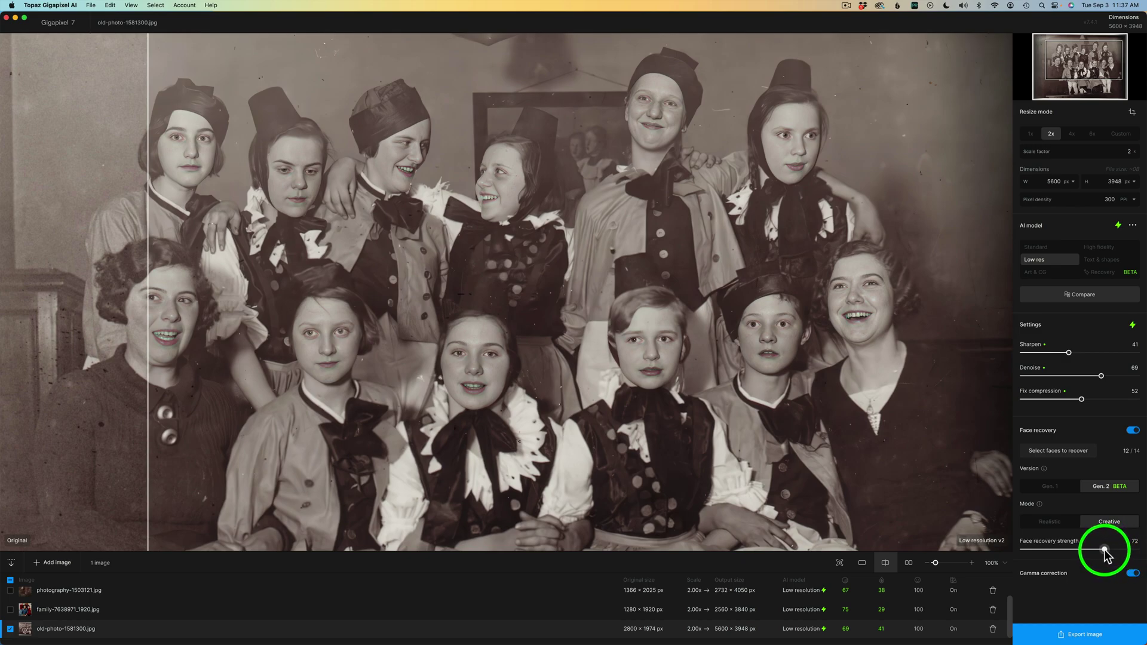
left_click(1105, 550)
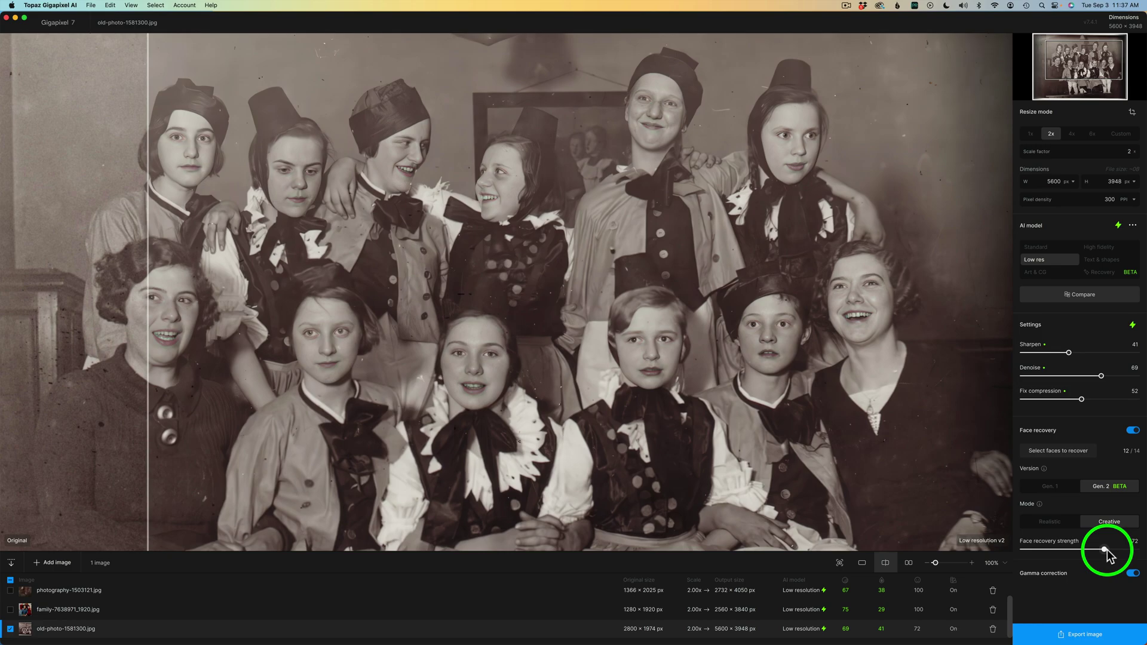
left_click_drag(1106, 550, 1142, 550)
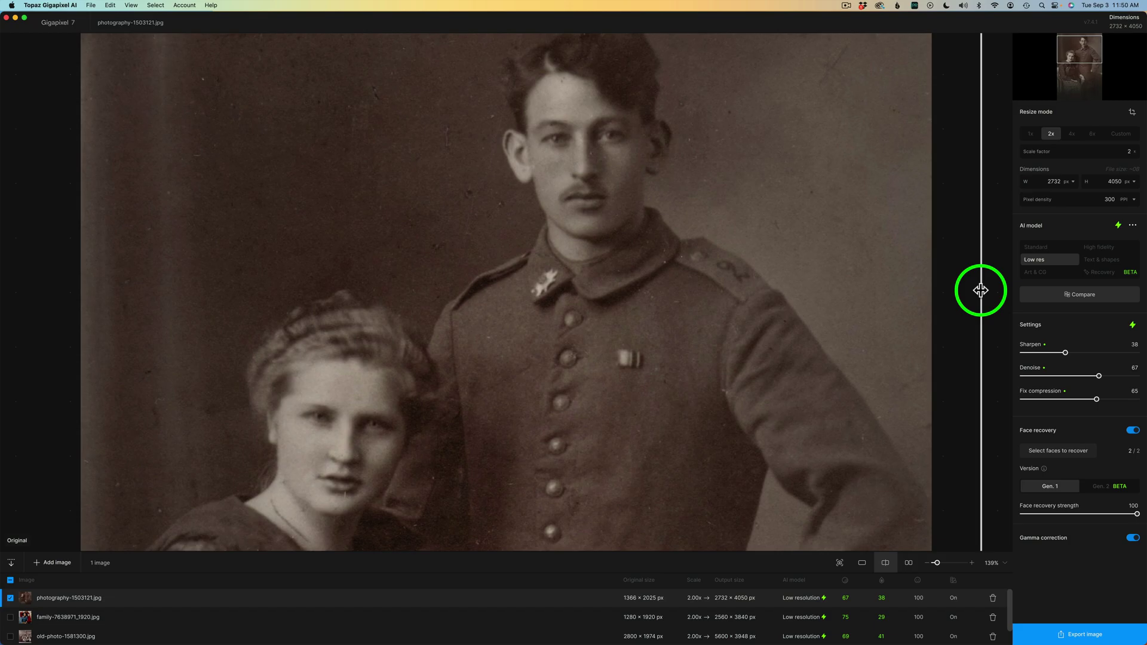
- Preview the couple portrait's Gen. 1 result at strength 66, then restore strength to 100
left_click_drag(980, 290, 179, 274)
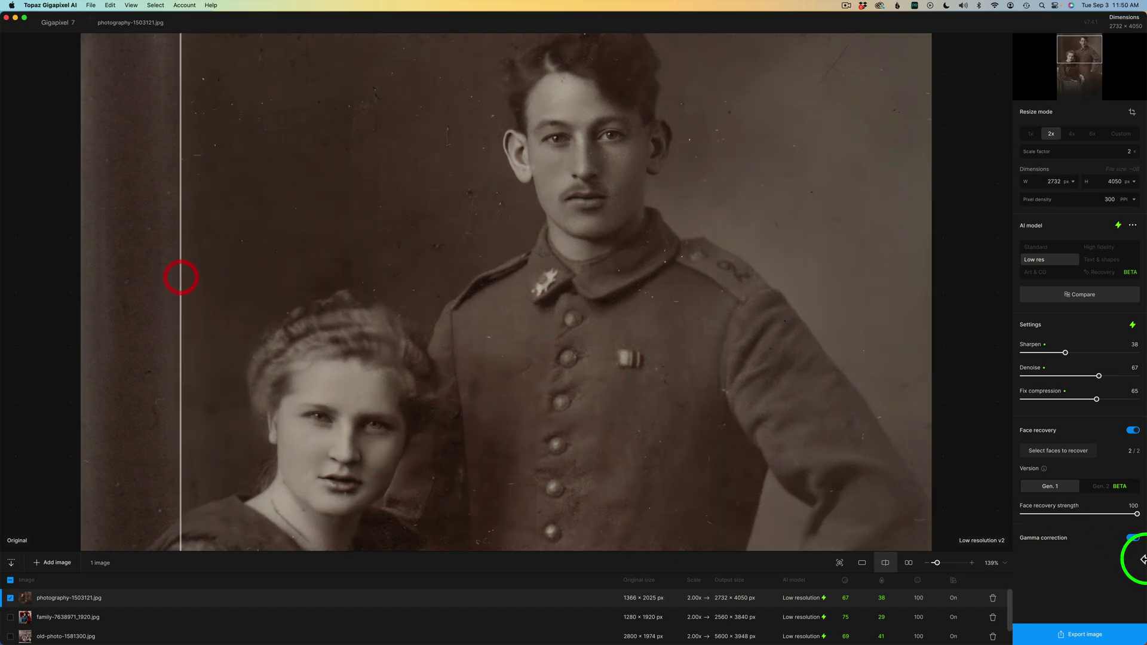
left_click_drag(1133, 514, 1099, 515)
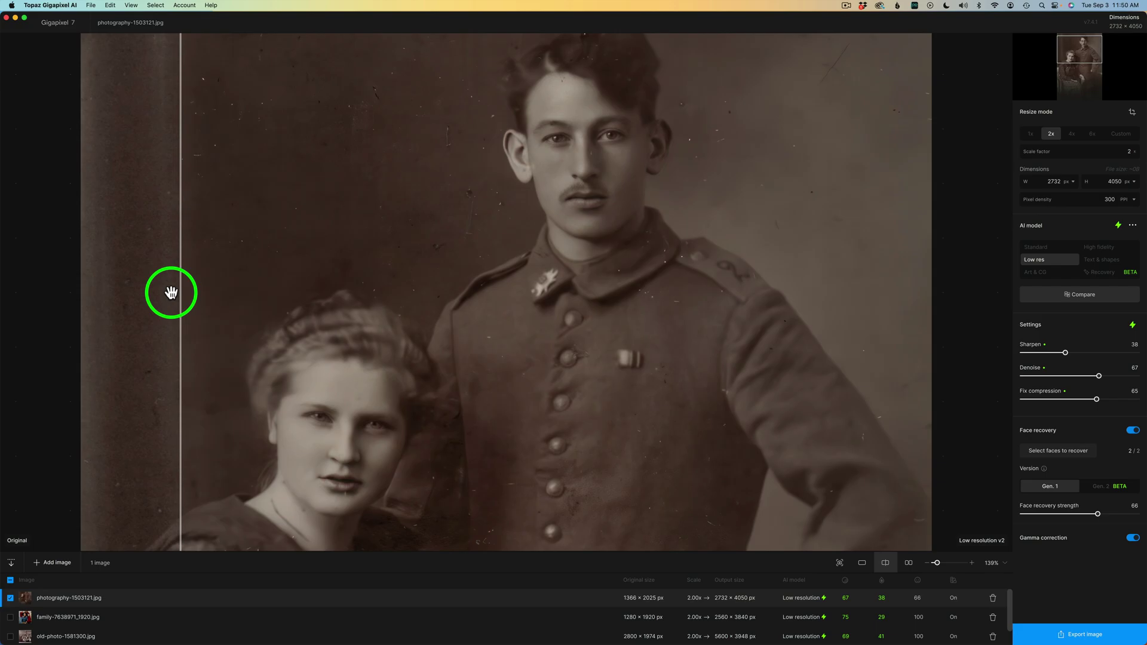
left_click_drag(179, 291, 193, 292)
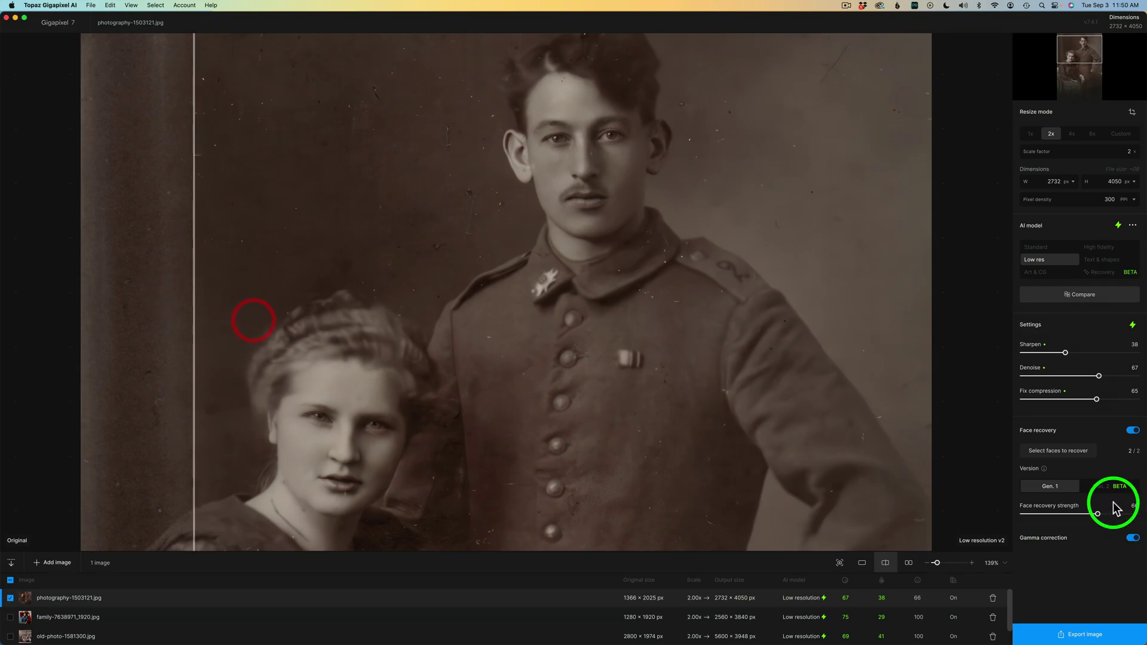
left_click_drag(1099, 514, 1128, 519)
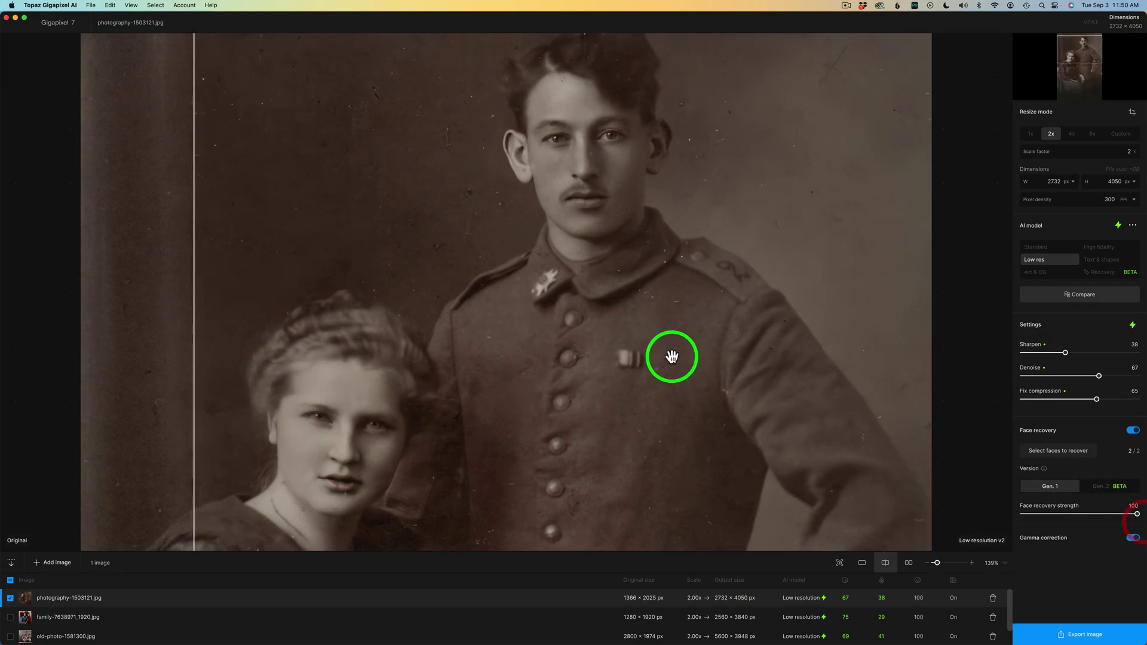
- Switch the portrait to Gen. 2 at about 65 strength and compare against the original
left_click(1114, 492)
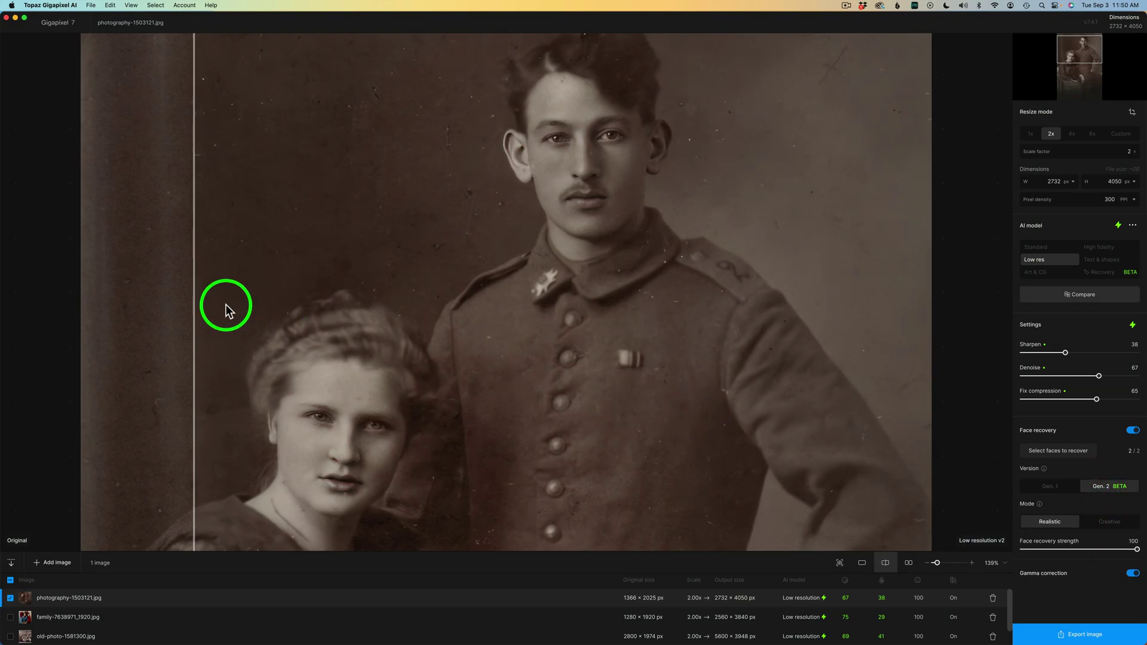
mouse_move(197, 299)
left_mouse_down()
mouse_move(959, 366)
mouse_move(190, 320)
left_mouse_up()
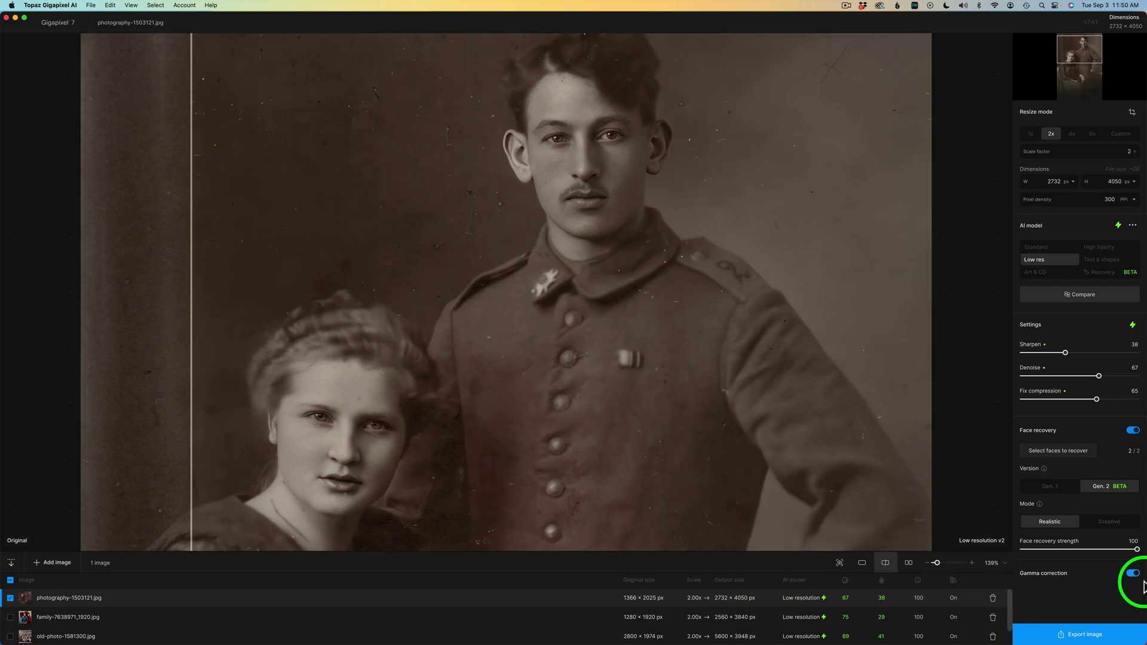
left_click_drag(1136, 549, 1098, 552)
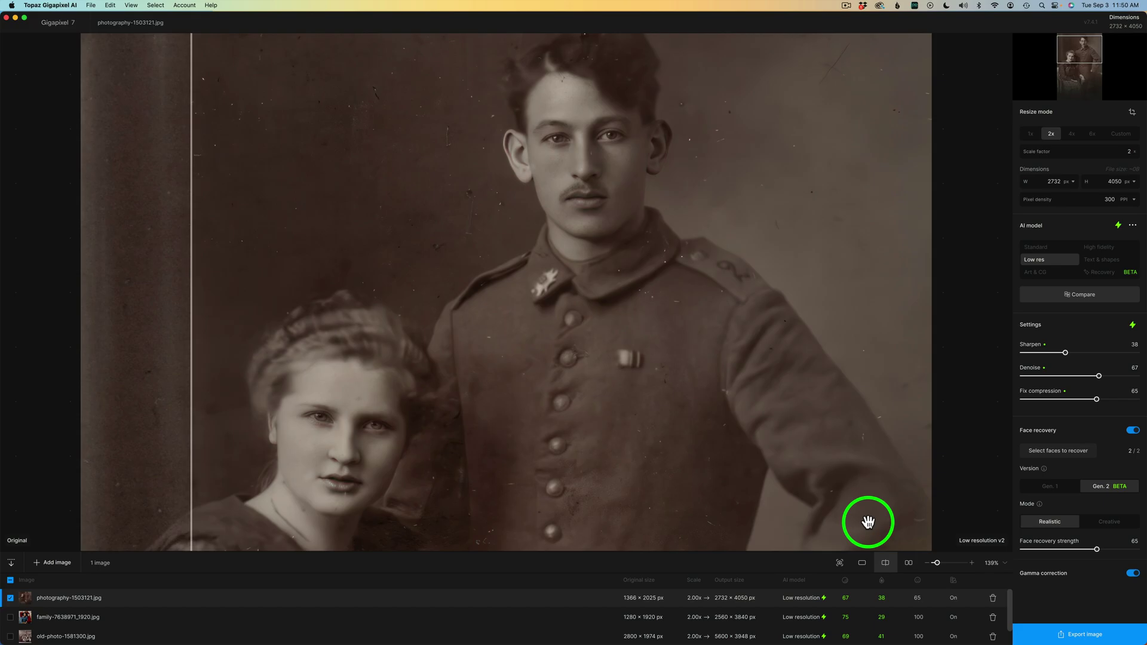
left_click_drag(192, 315, 215, 305)
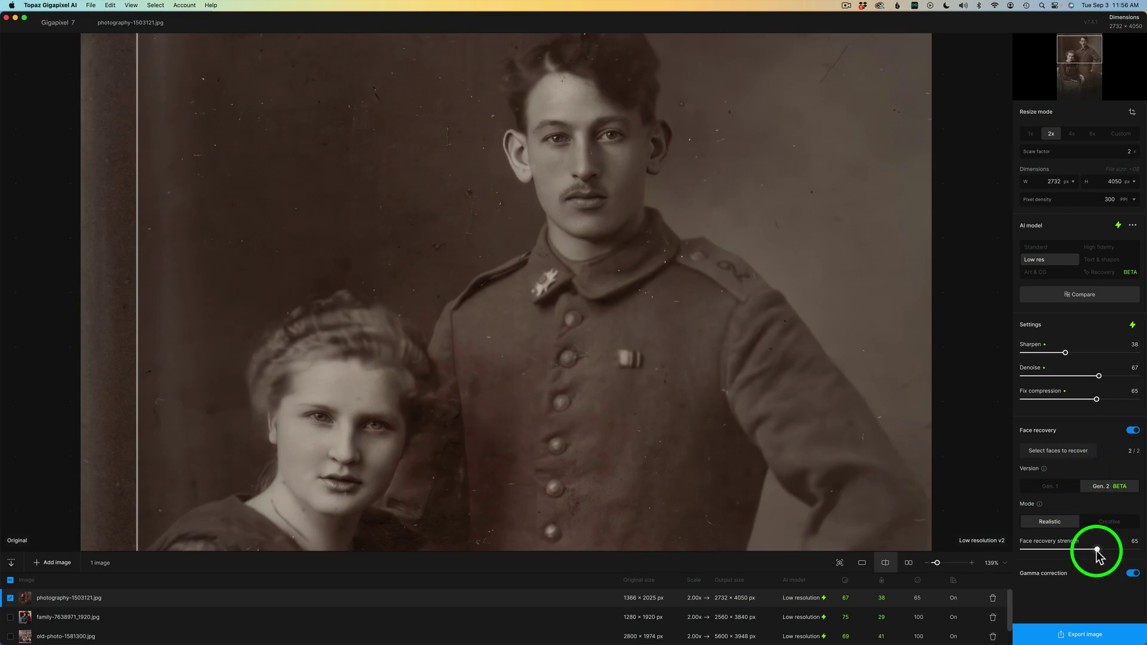
- Recheck Gen. 1, then return to Gen. 2 with strength lowered to about 67
left_click(1055, 486)
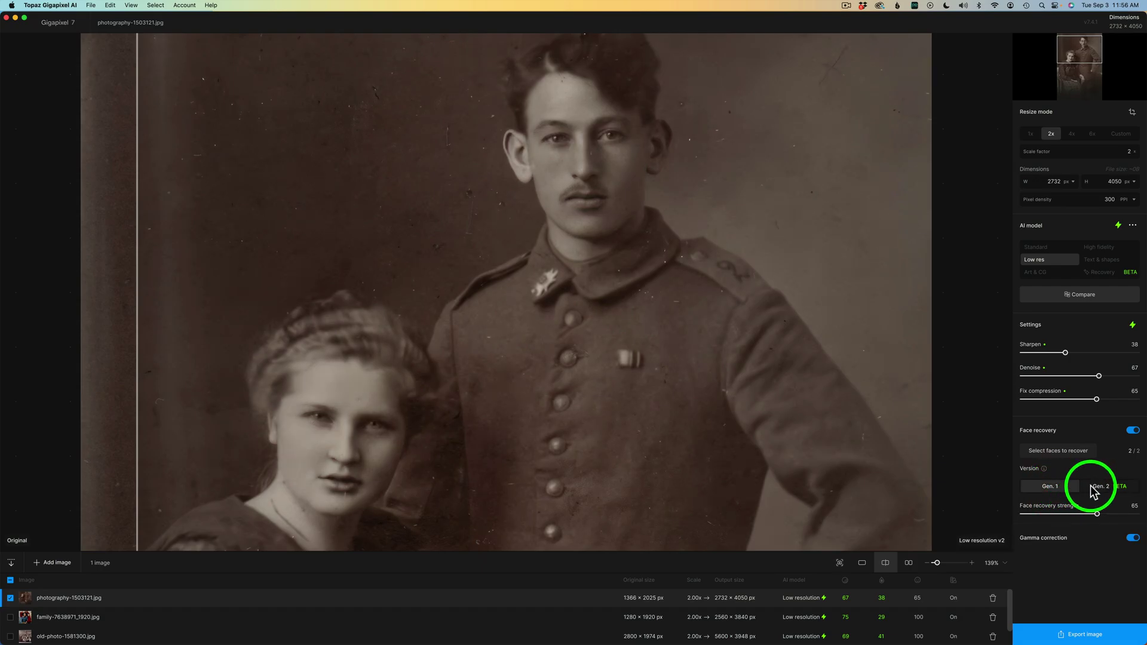
left_click_drag(1096, 514, 1137, 513)
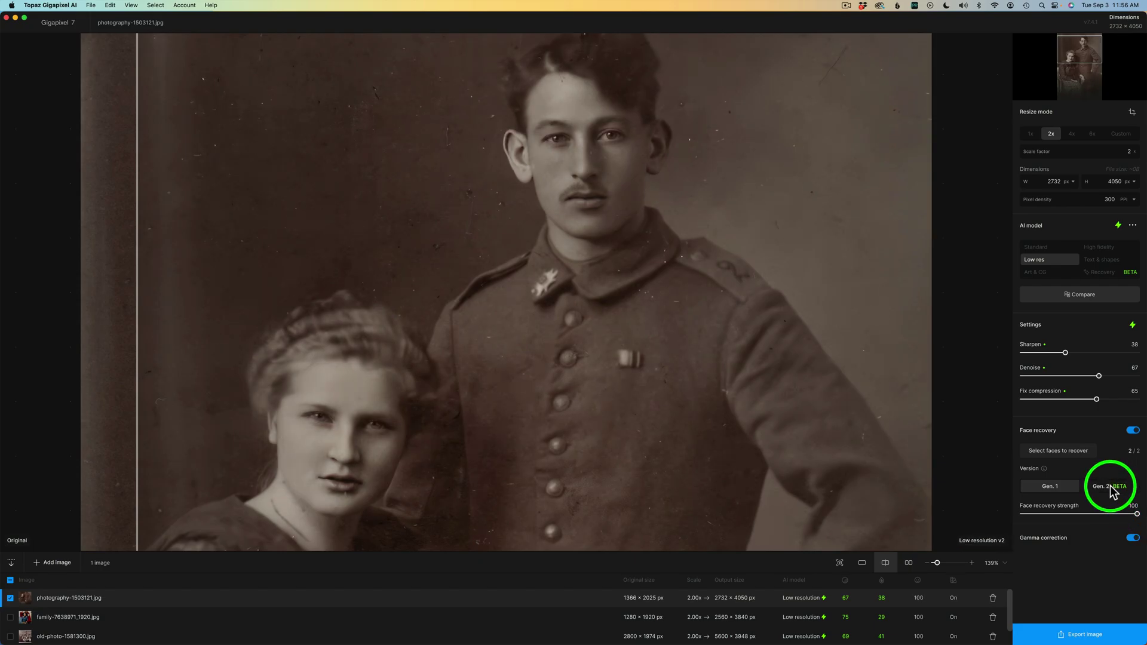
left_click(1112, 492)
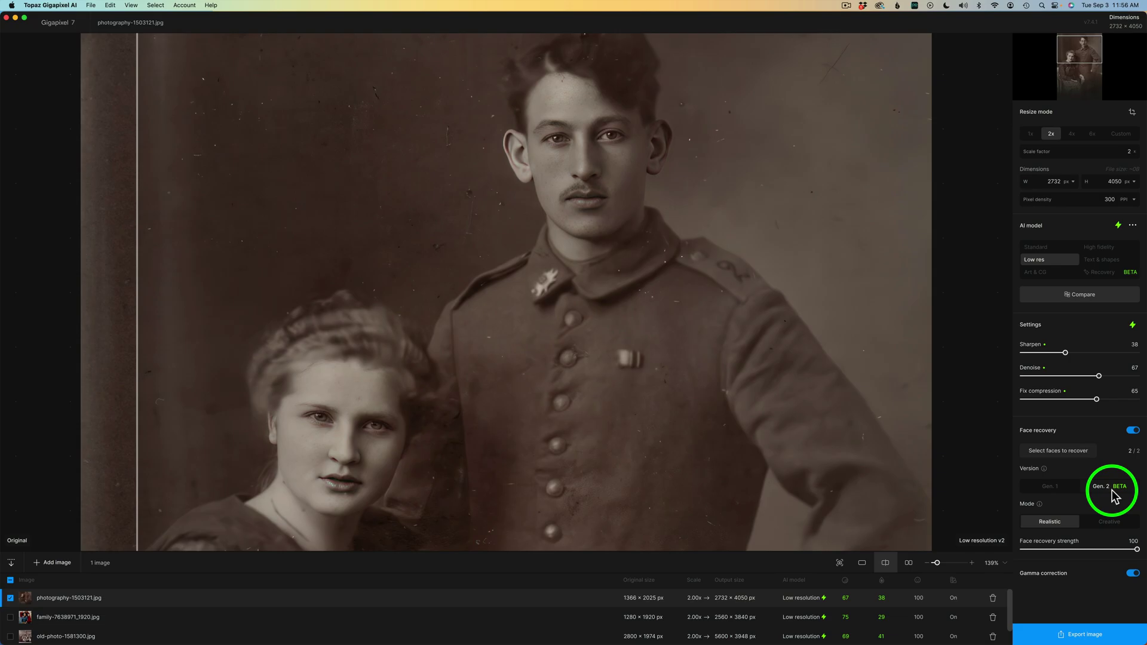
left_click_drag(1134, 549, 1097, 550)
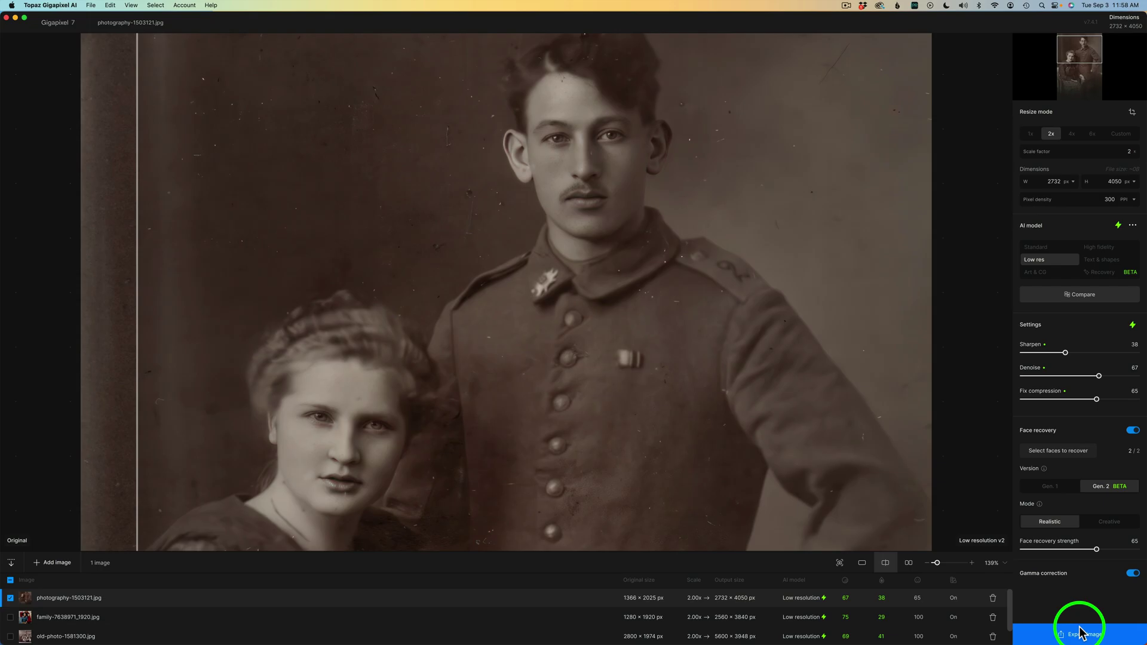
- Try Creative mode with slightly higher strength, then return the portrait to Realistic mode
left_click(1112, 523)
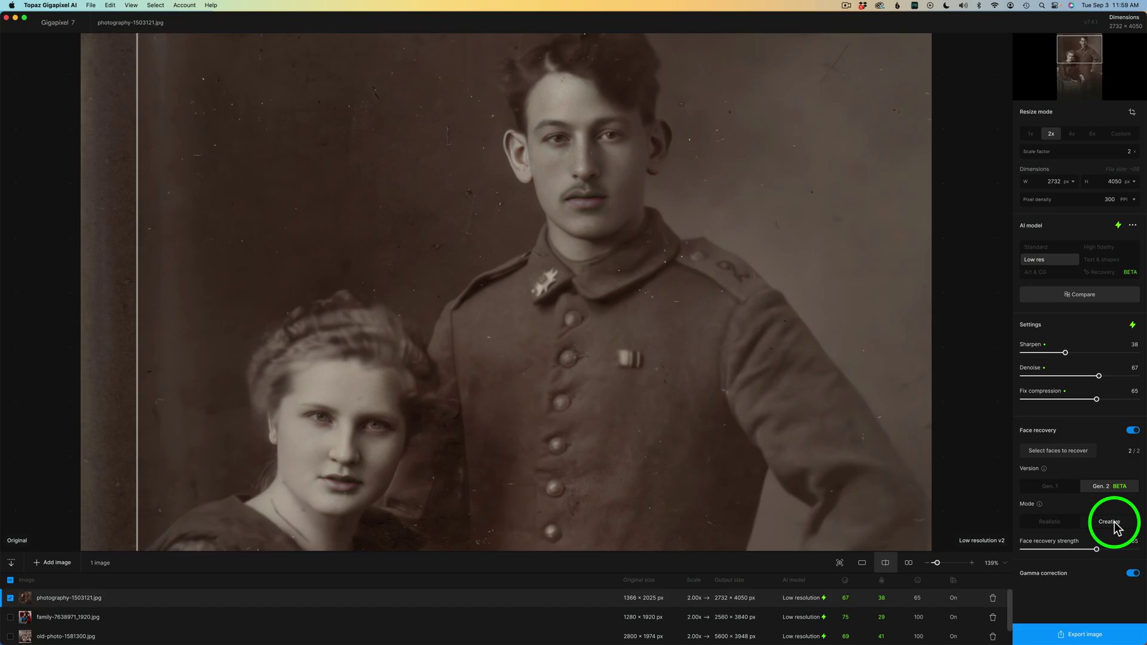
left_click_drag(1097, 549, 1137, 550)
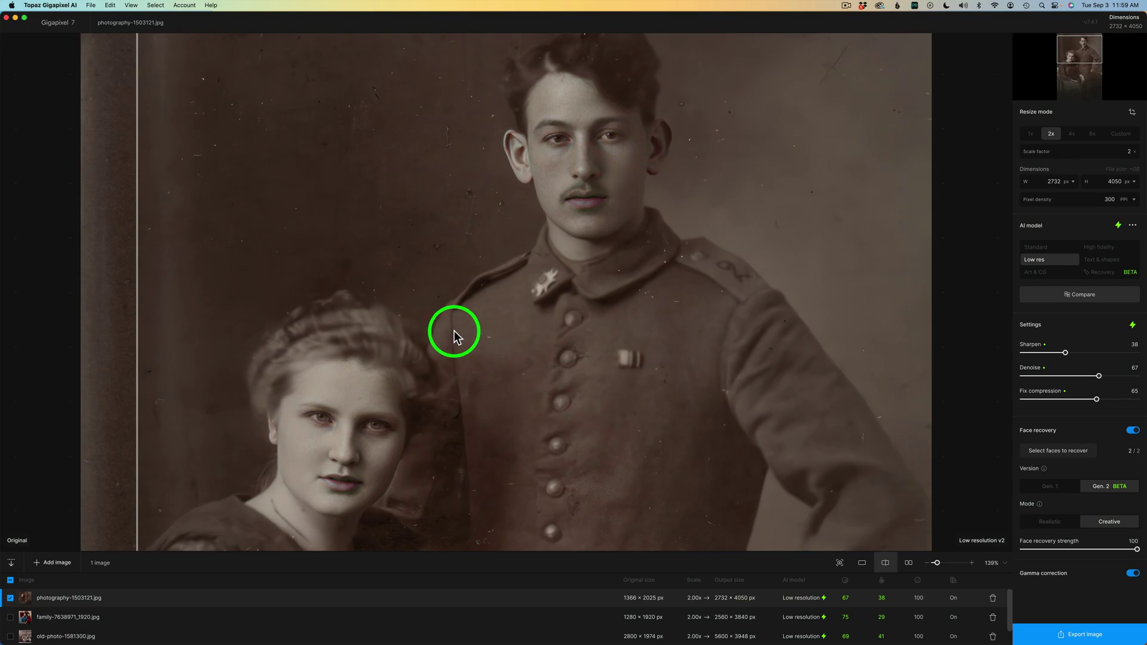
left_click(1054, 524)
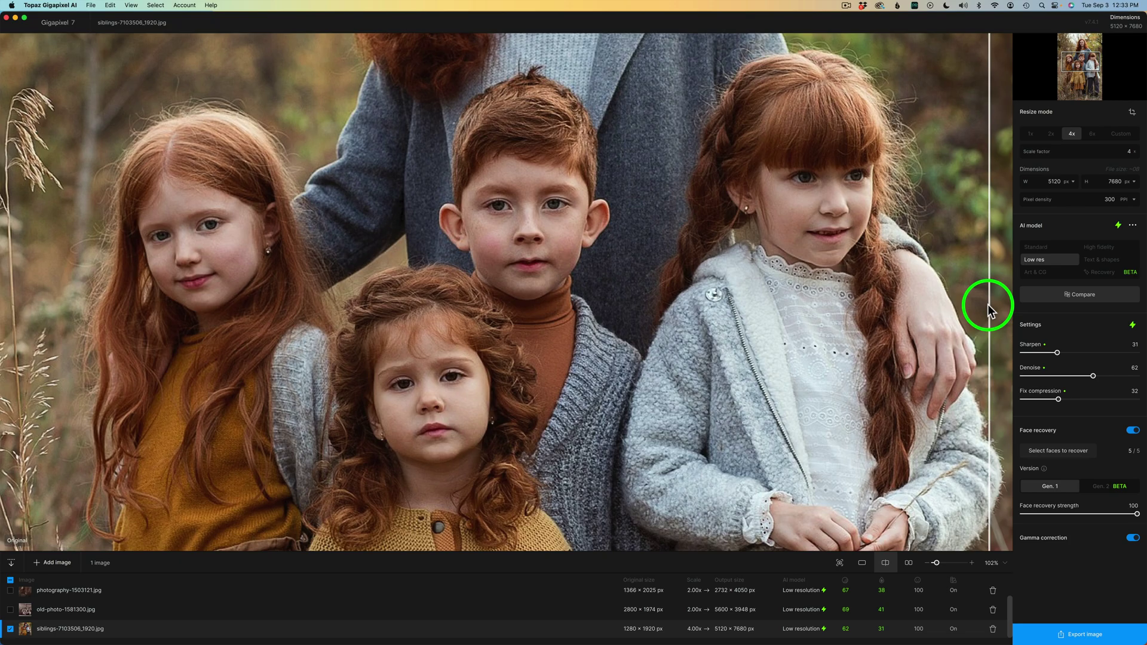
- Switch the siblings photo to Gen. 2 and pan to the older girl's face in split view
left_click_drag(987, 304, 79, 212)
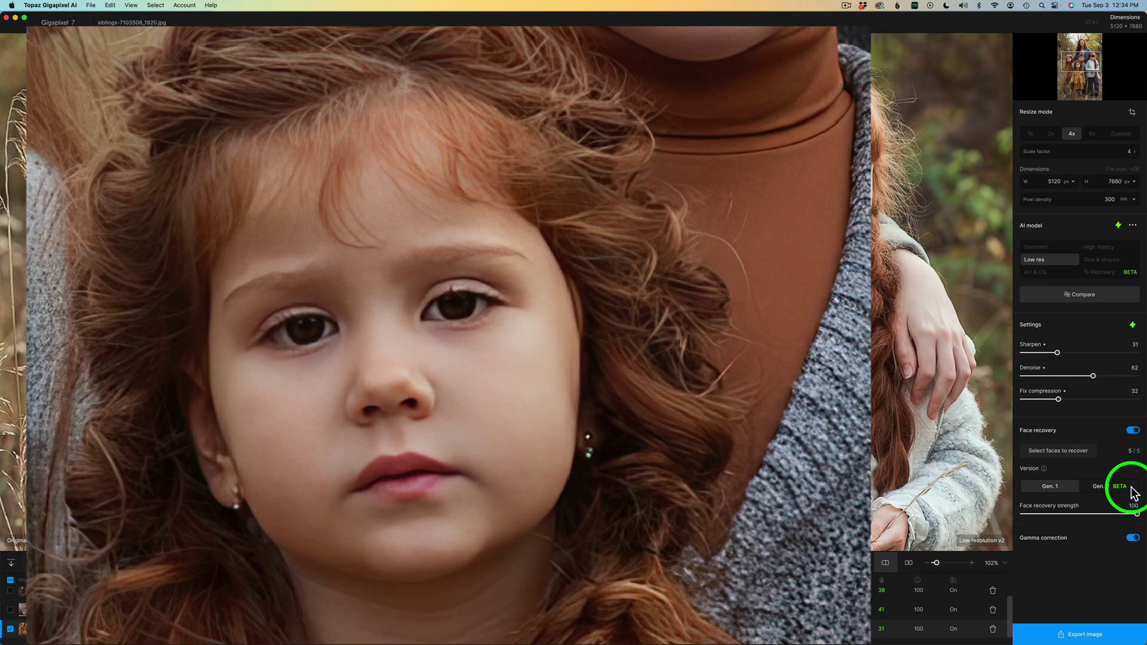
left_click(1117, 487)
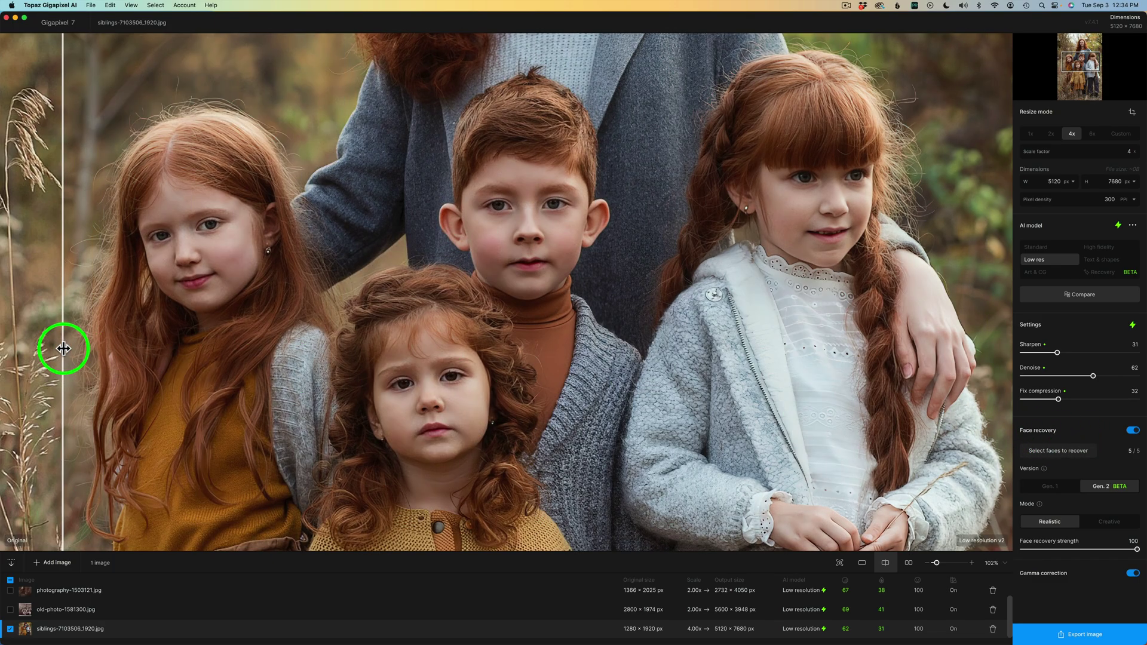
left_click(75, 349)
left_click_drag(684, 159, 706, 423)
left_click_drag(725, 197, 719, 229)
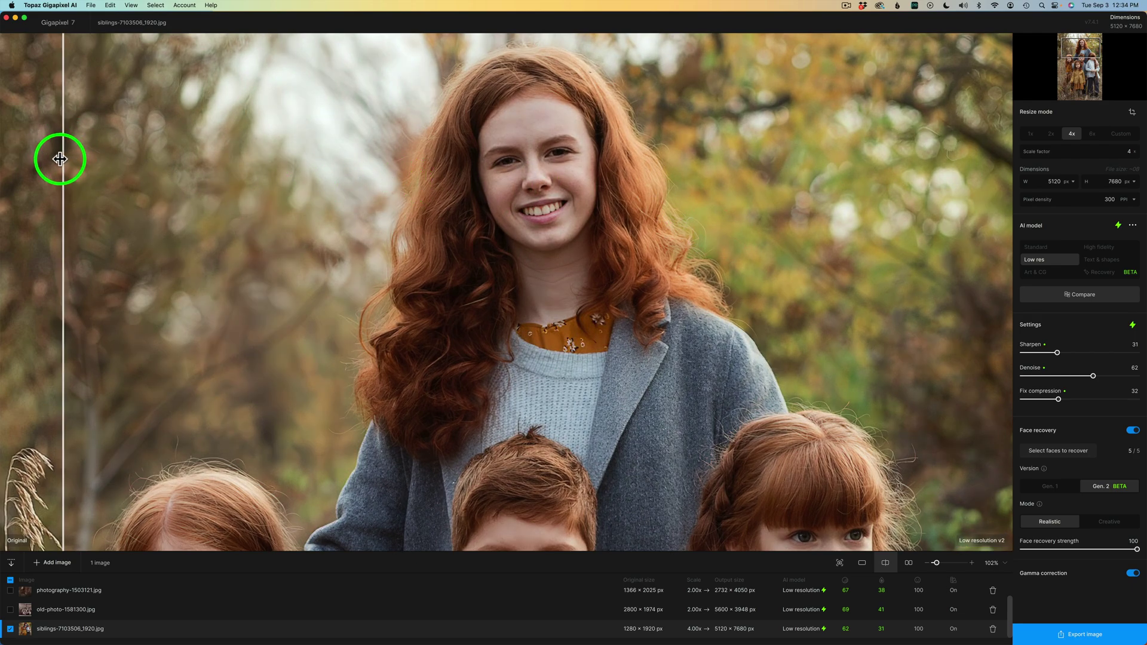
- Switch to Gen. 1 and sweep the divider to compare it with the original
left_click_drag(61, 158, 124, 140)
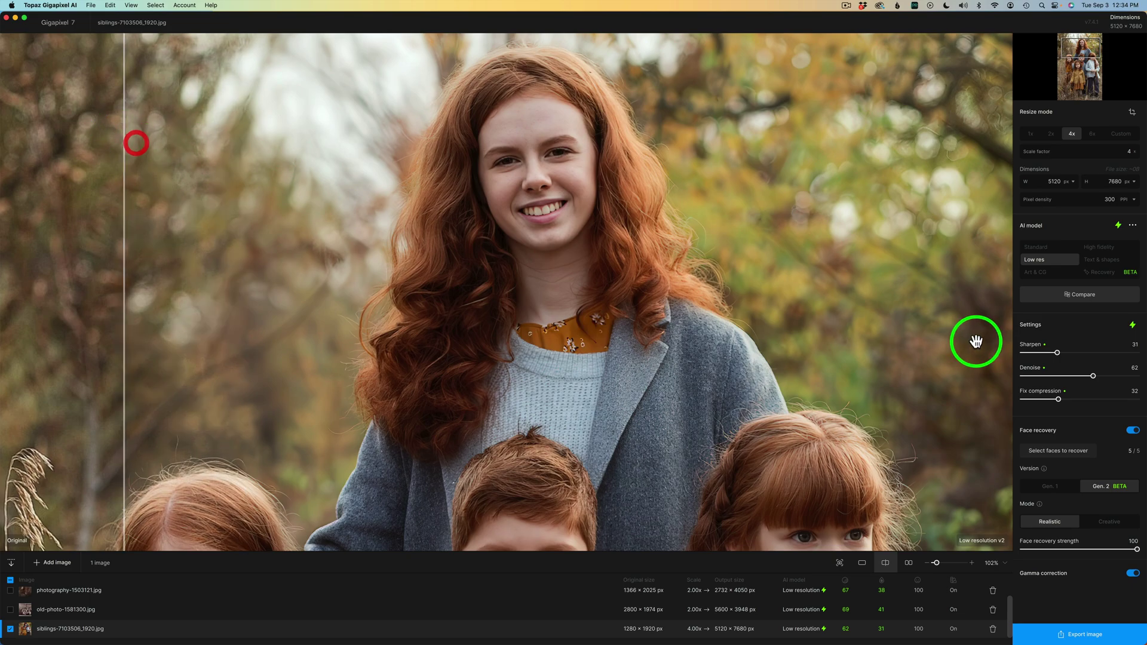
left_click(1062, 491)
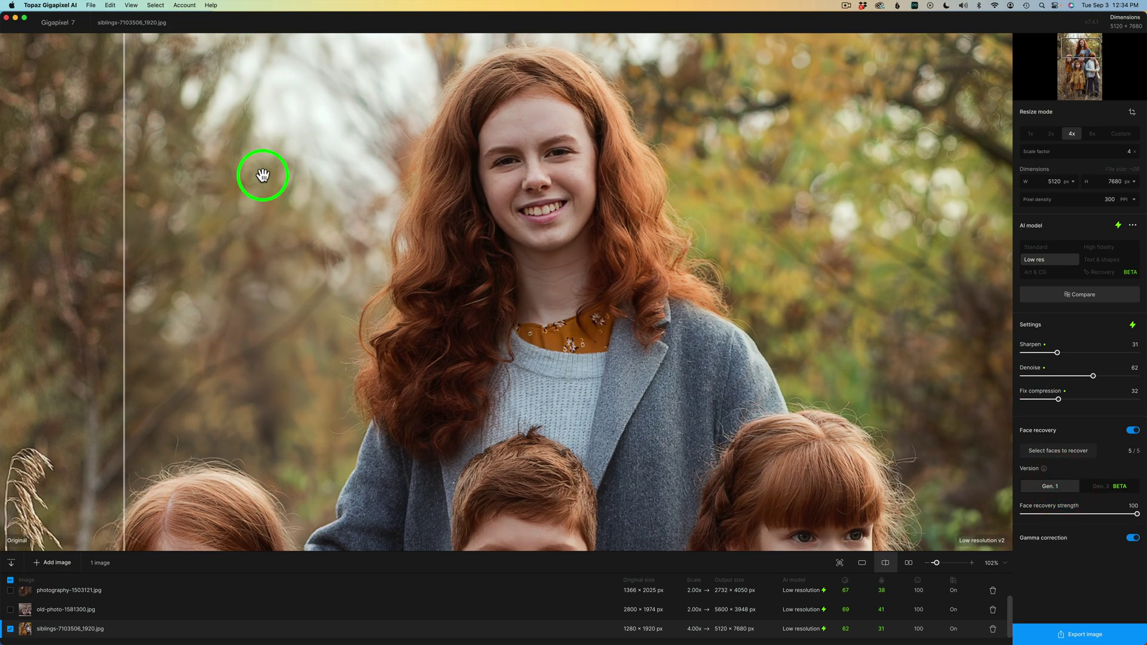
left_click_drag(123, 173, 196, 165)
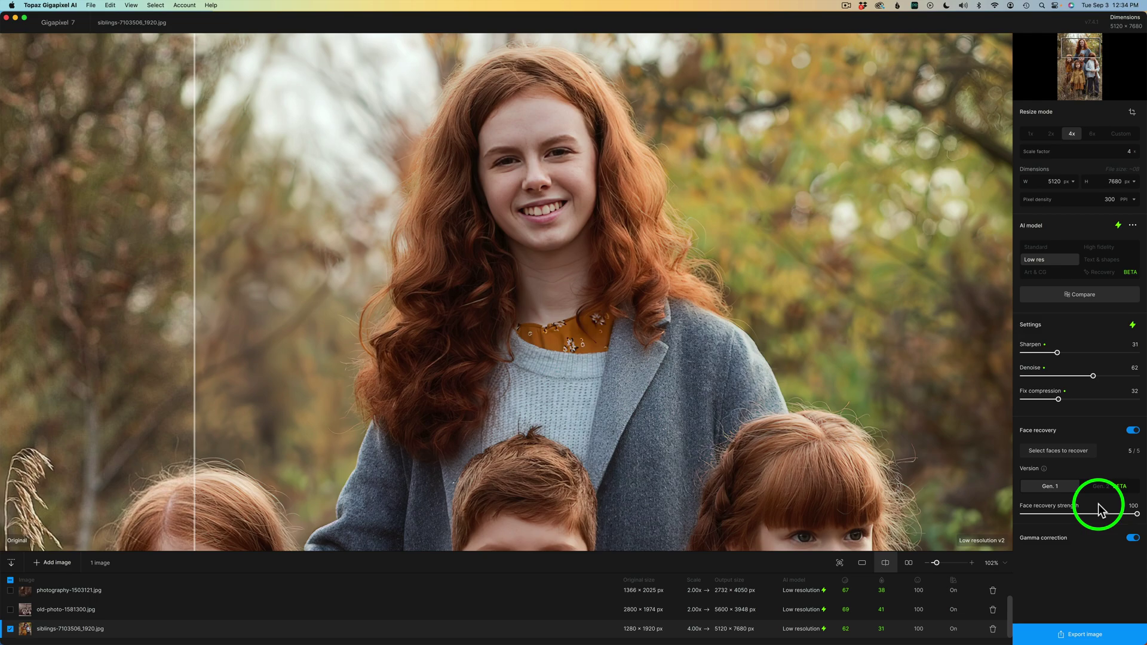
- Apply Gen. 2 Creative mode and compare the children's faces against the original
left_click(1108, 485)
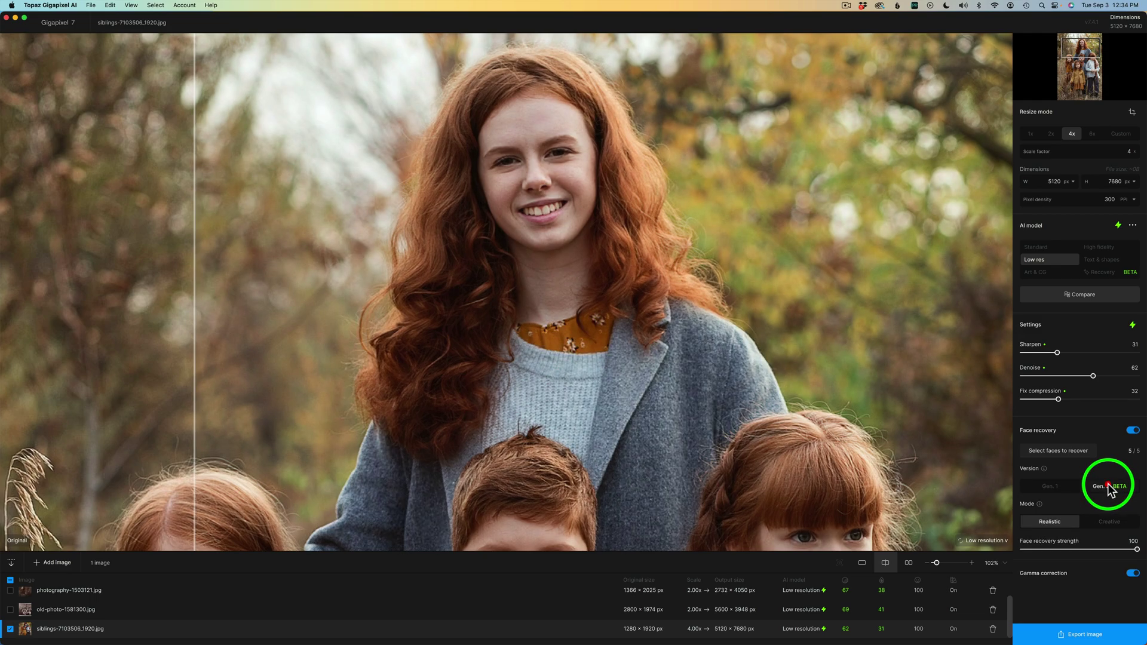
left_click(1114, 524)
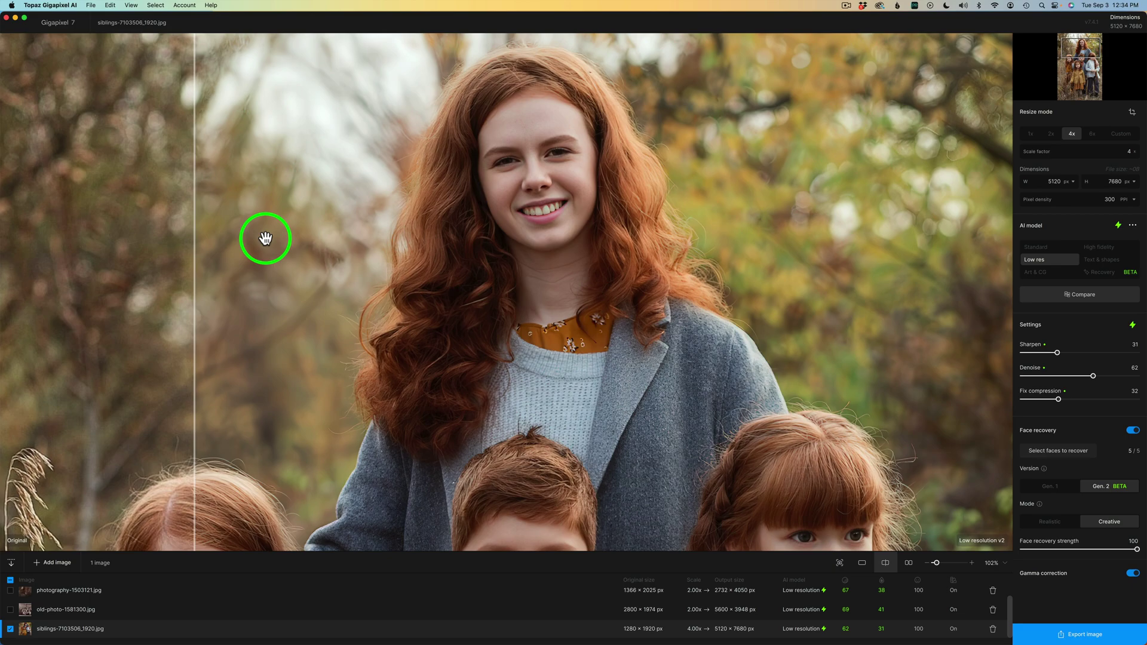
left_click_drag(194, 231, 167, 183)
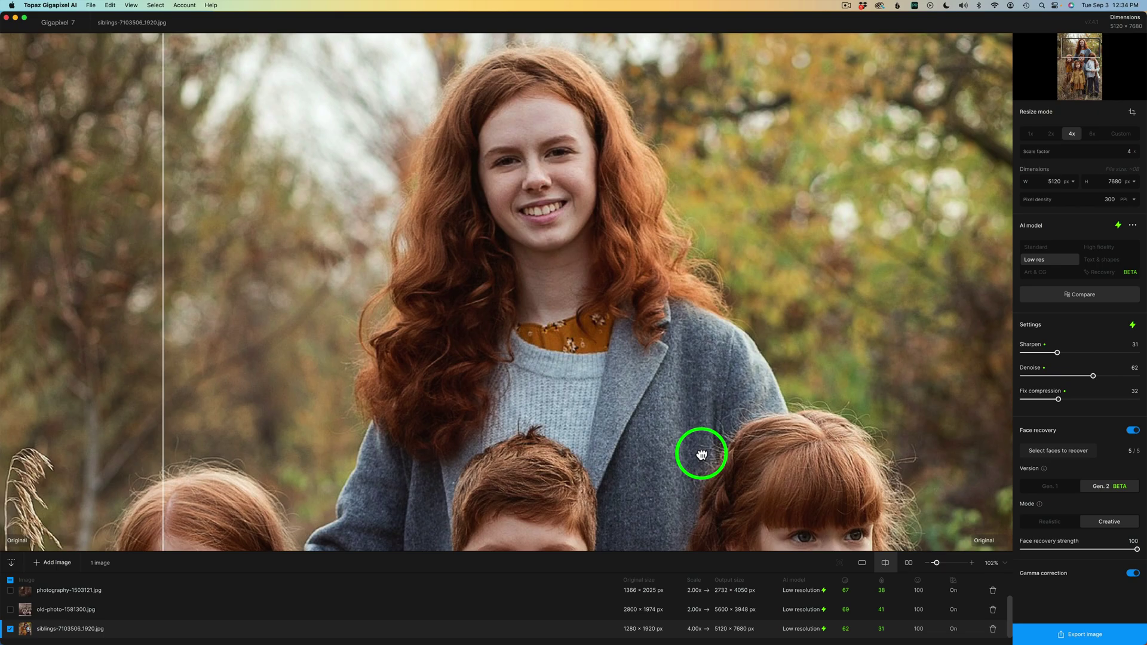
left_click_drag(699, 455, 742, 85)
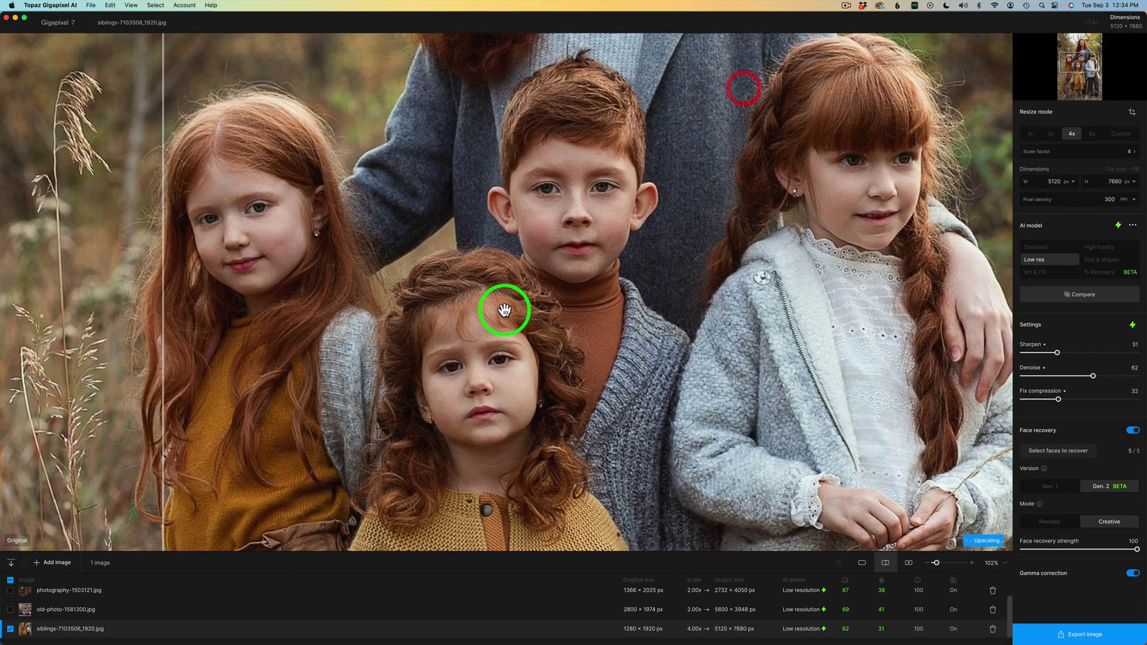
left_click_drag(164, 239, 67, 197)
- Settle on Realistic mode and compare it with the original across the divider
left_click(1096, 522)
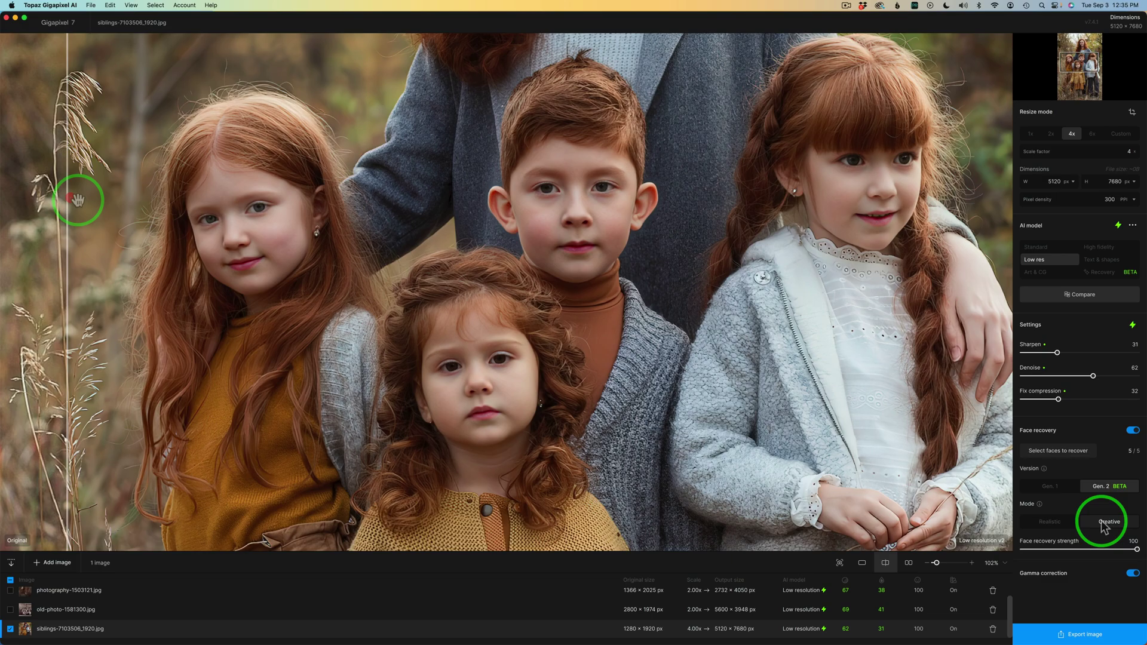
left_click(1061, 523)
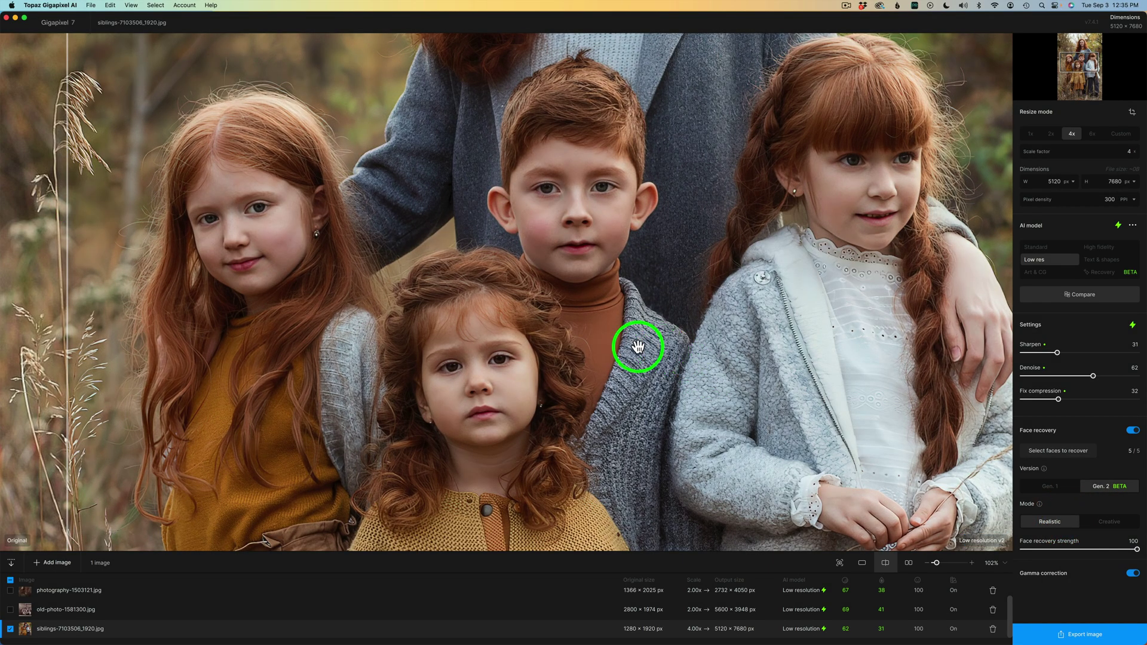
left_click_drag(3, 267, 53, 236)
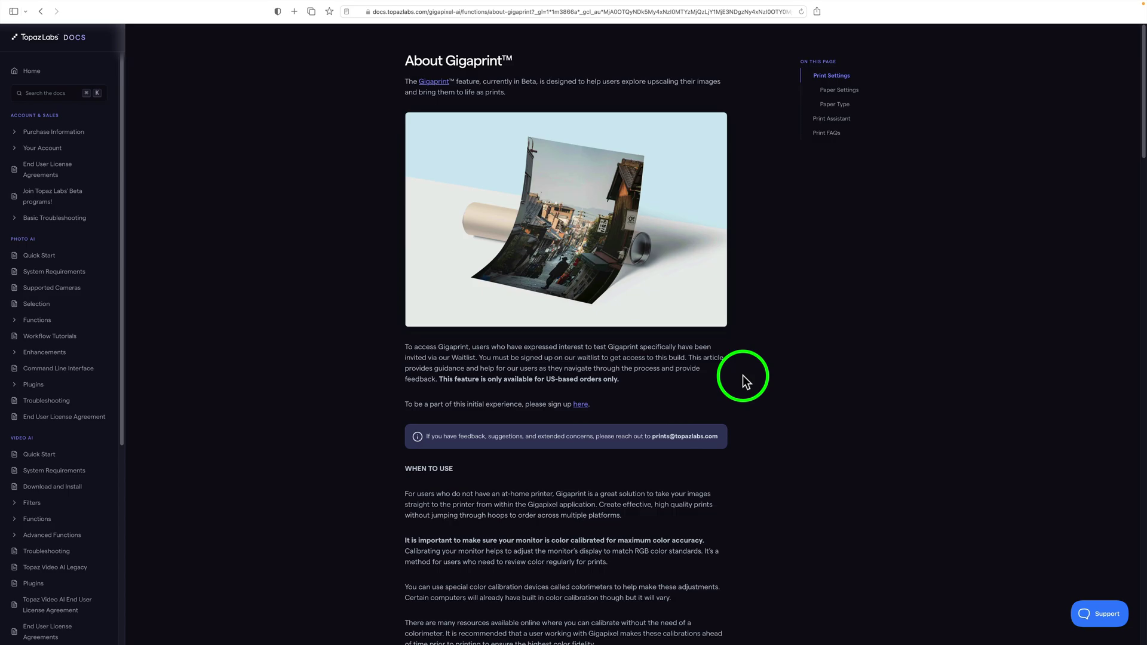
scroll(745, 380, "down", 10)
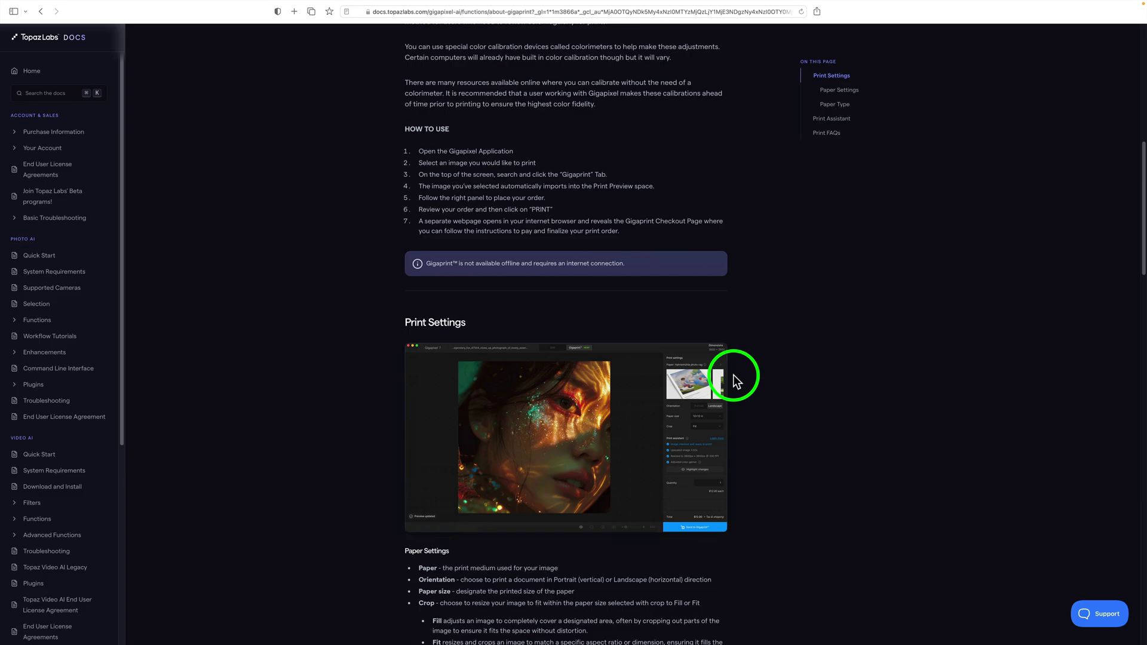
scroll(734, 380, "down", 15)
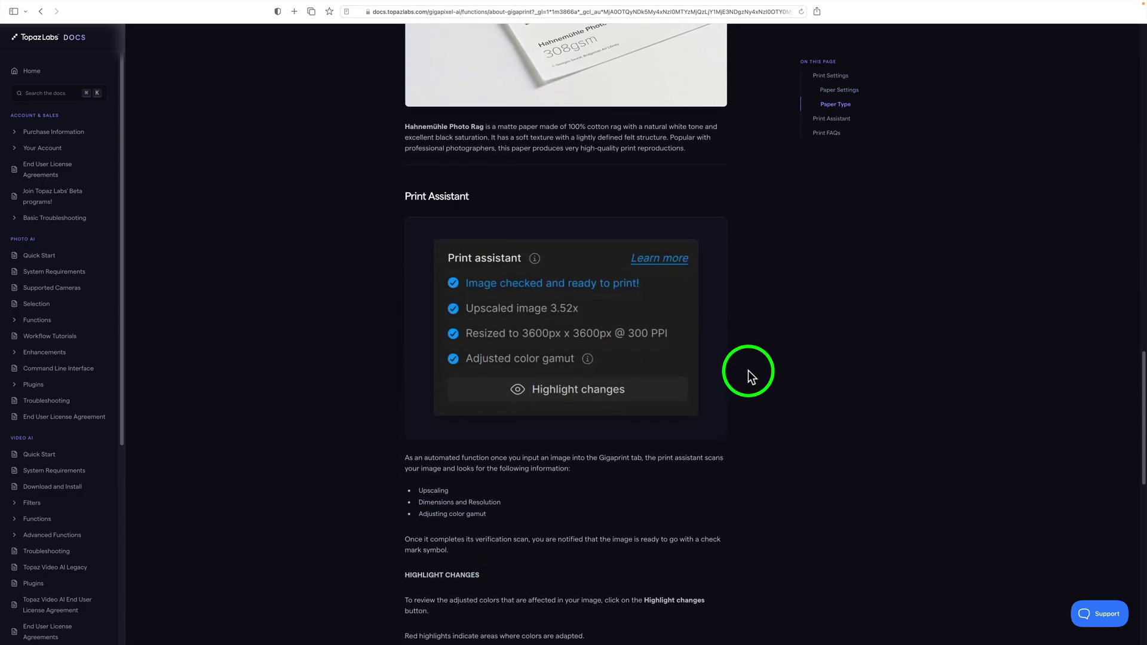
scroll(749, 371, "down", 5)
scroll(749, 370, "up", 11)
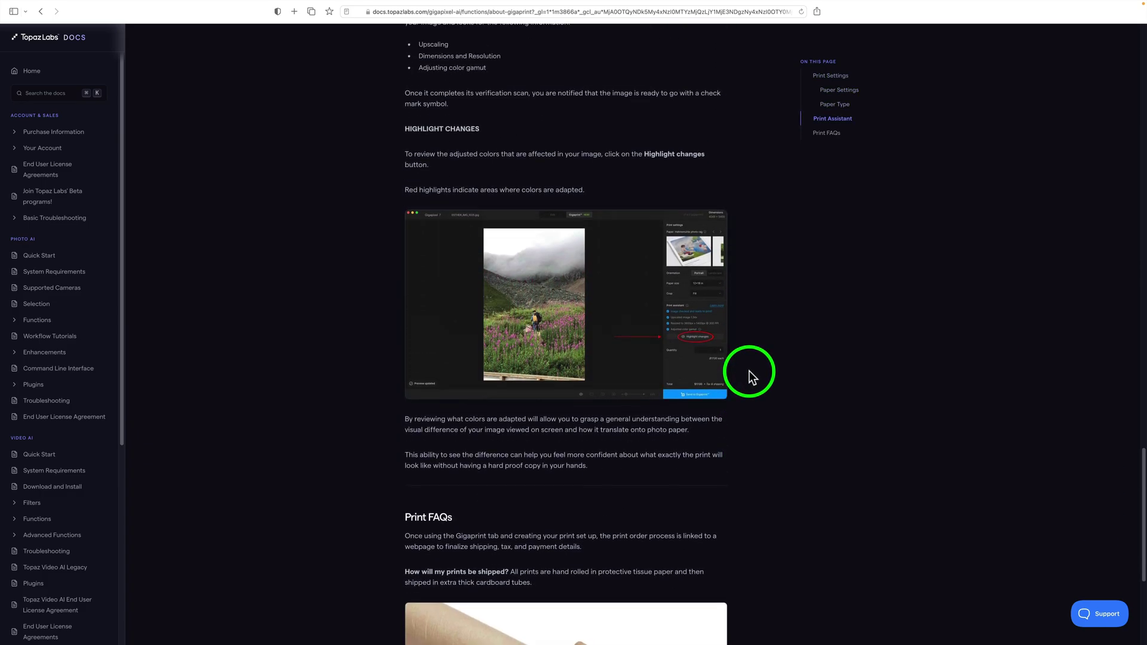
scroll(749, 371, "up", 20)
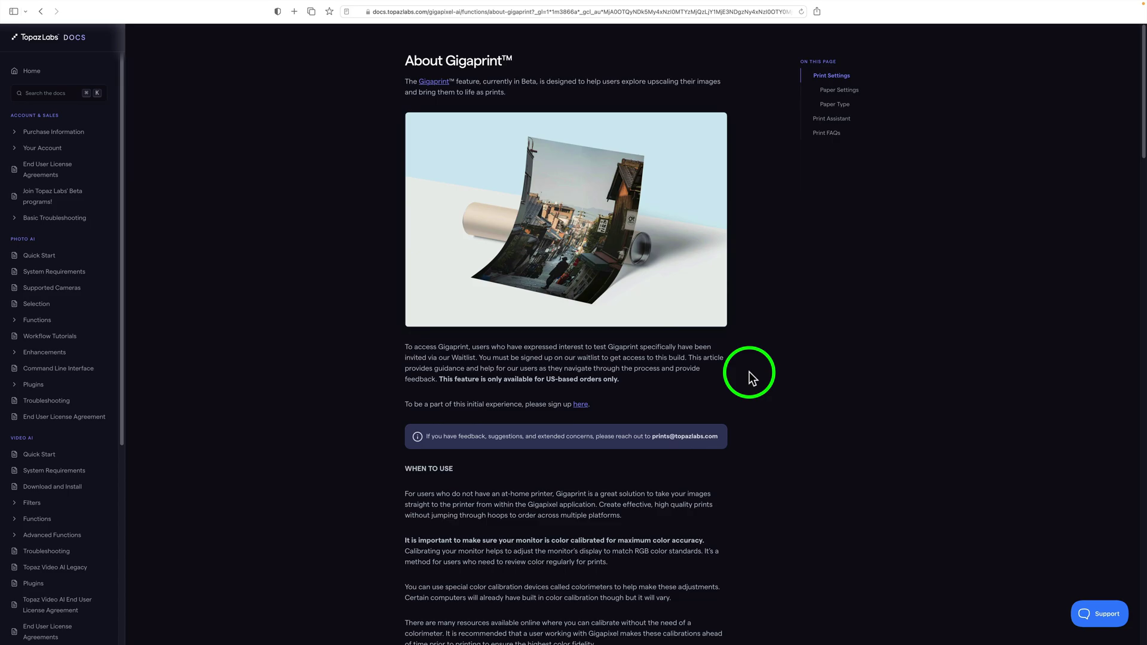
scroll(750, 378, "down", 10)
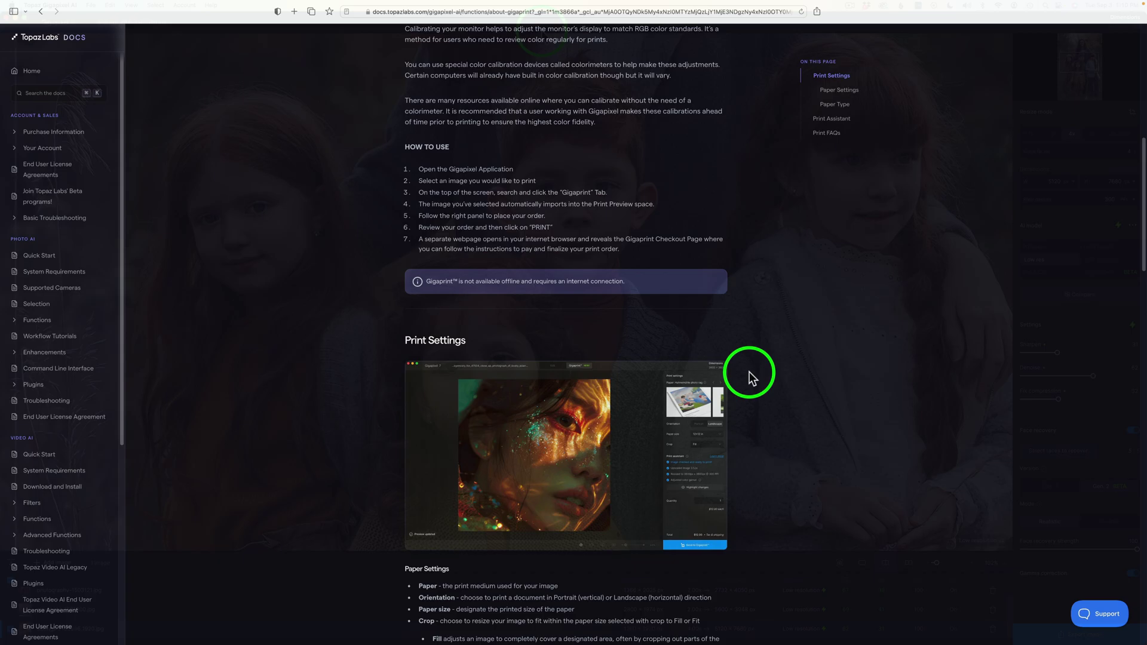